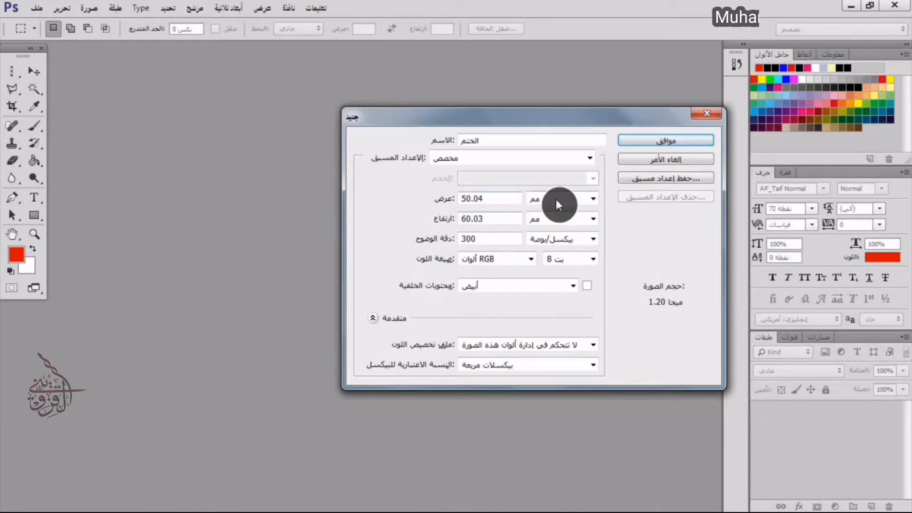
Keep the new document preset on Custom and measure width and height in picas
click(552, 164)
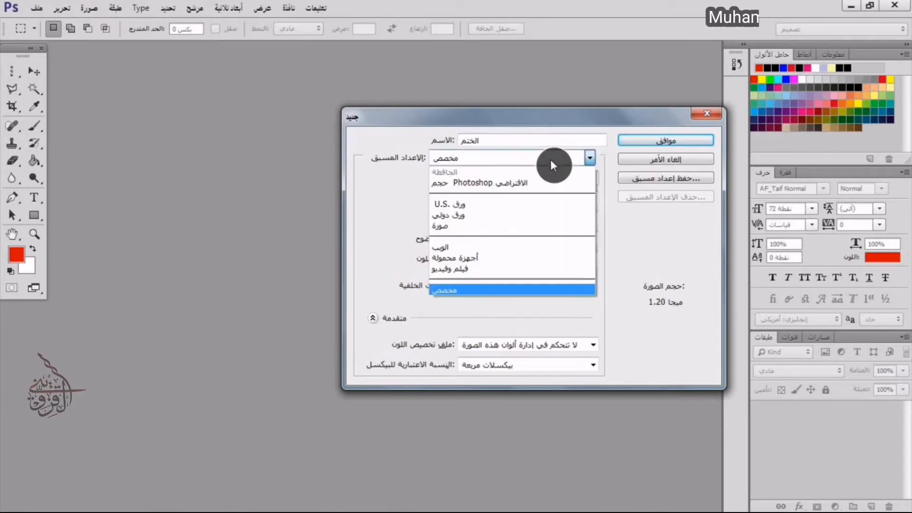
click(376, 212)
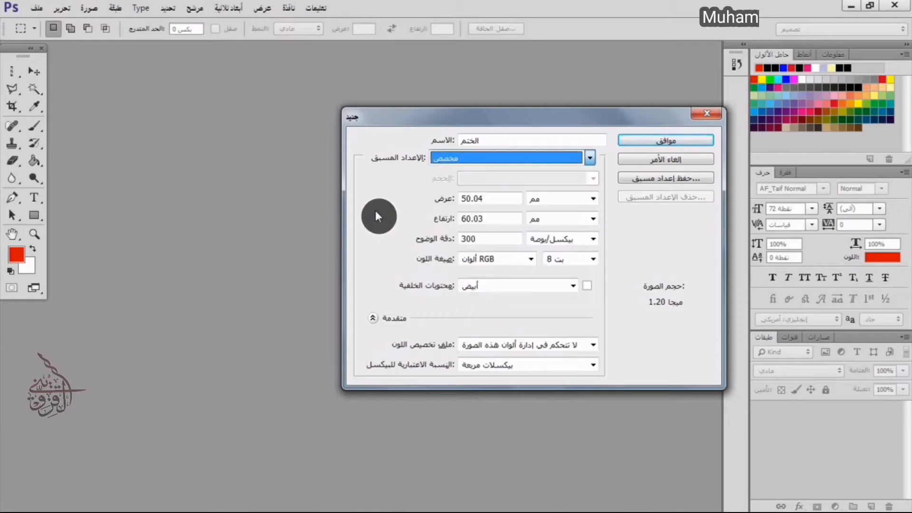
drag(507, 198, 459, 199)
click(589, 200)
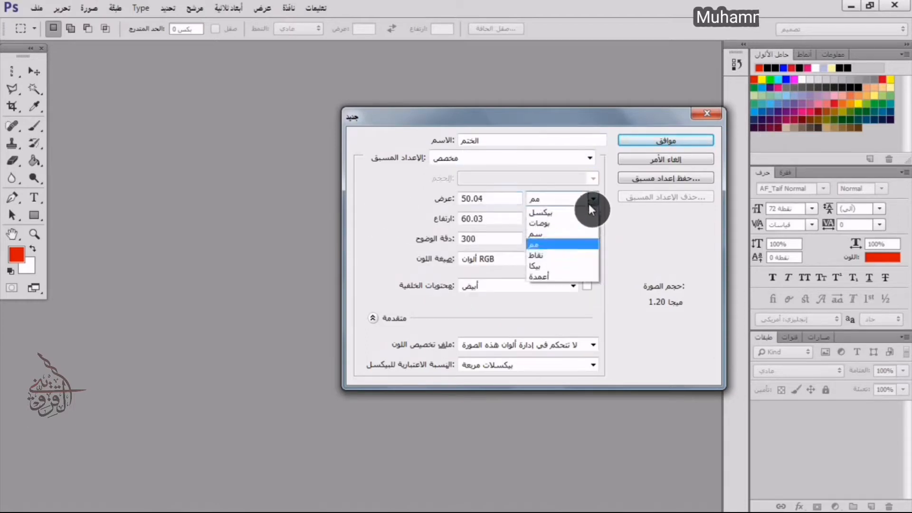
click(551, 265)
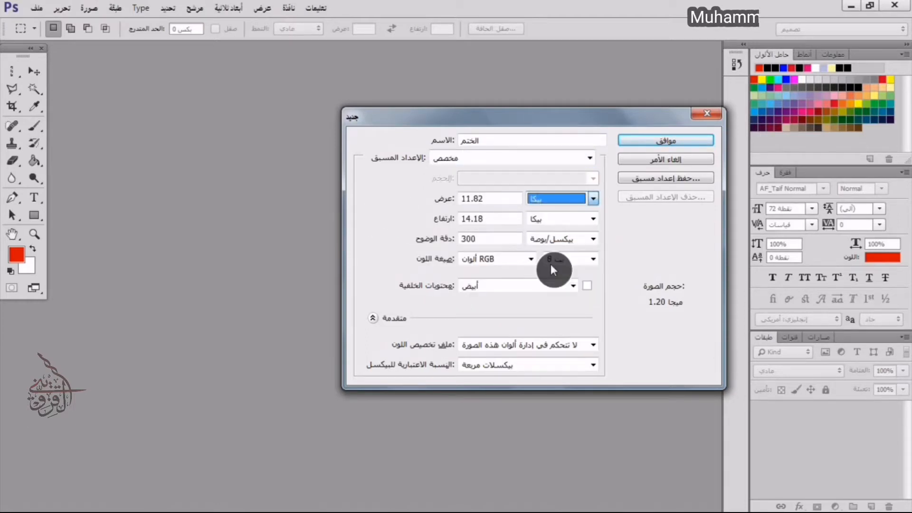
click(592, 218)
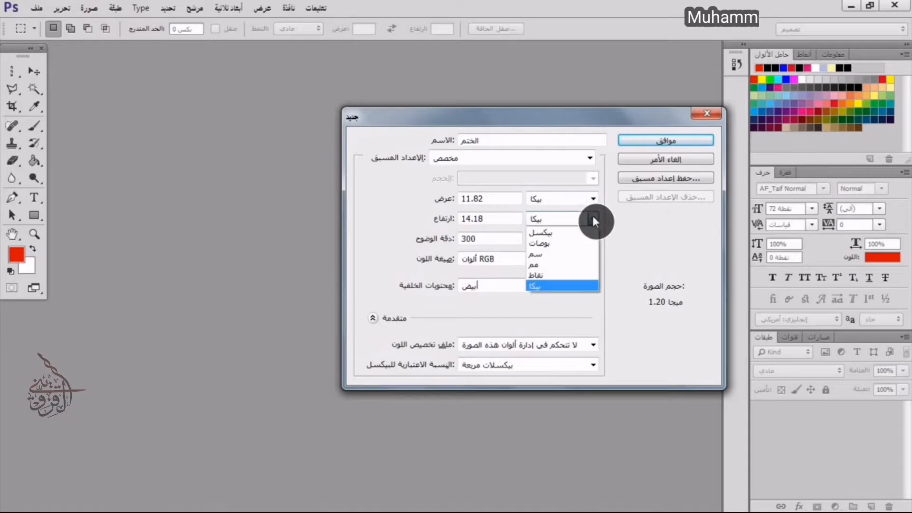
click(544, 286)
Enter 500 × 500 picas, choose a Transparent background, and create the الختم document
drag(507, 198, 472, 199)
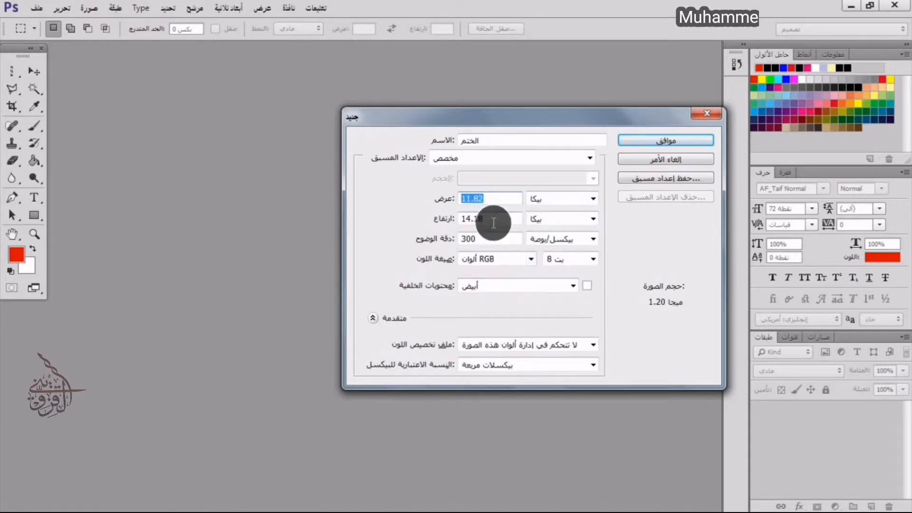
text(500)
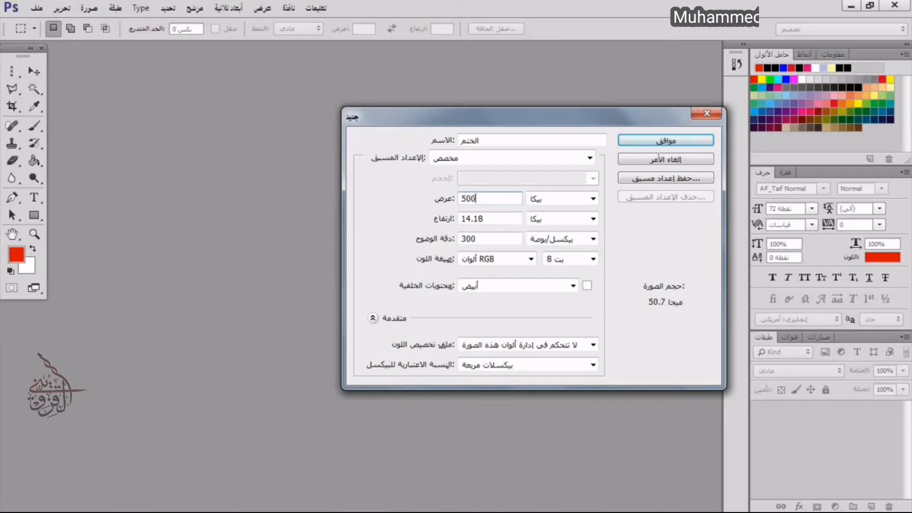
key(Tab)
key(Tab)
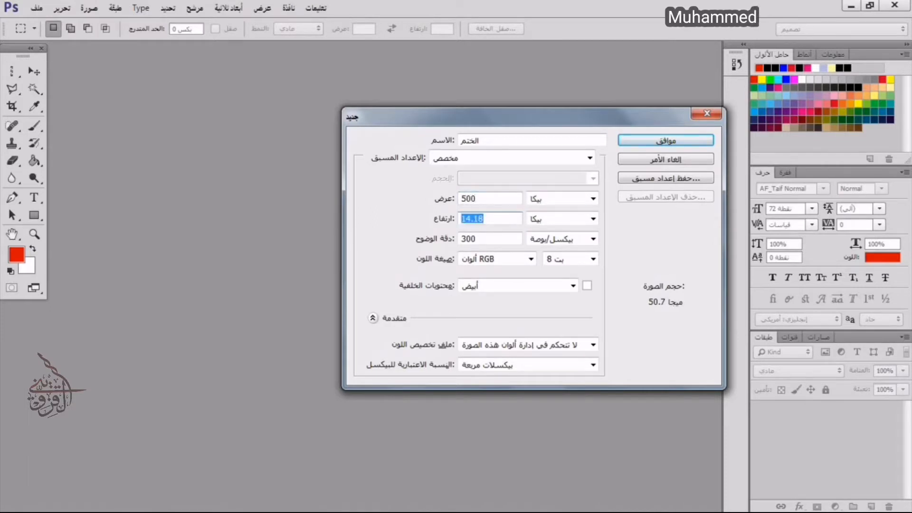
text(4)
text(500)
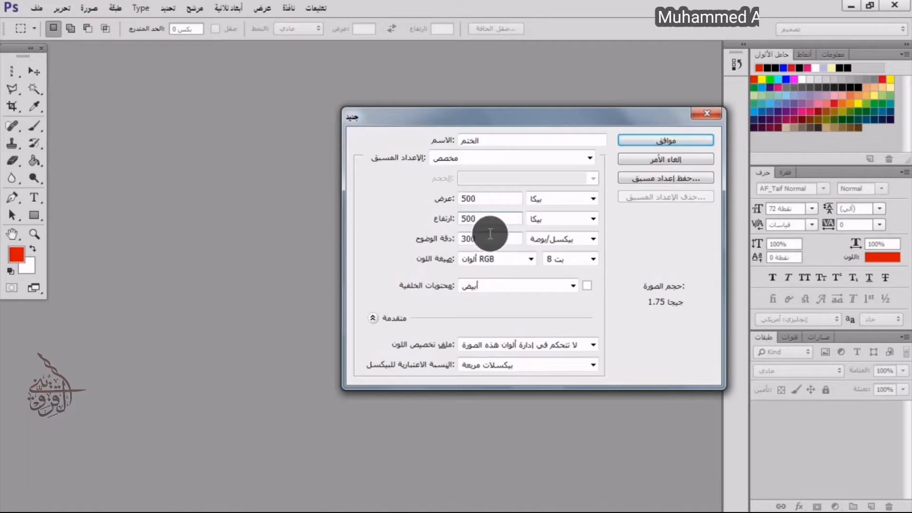
key(Tab)
key(Tab)
click(574, 286)
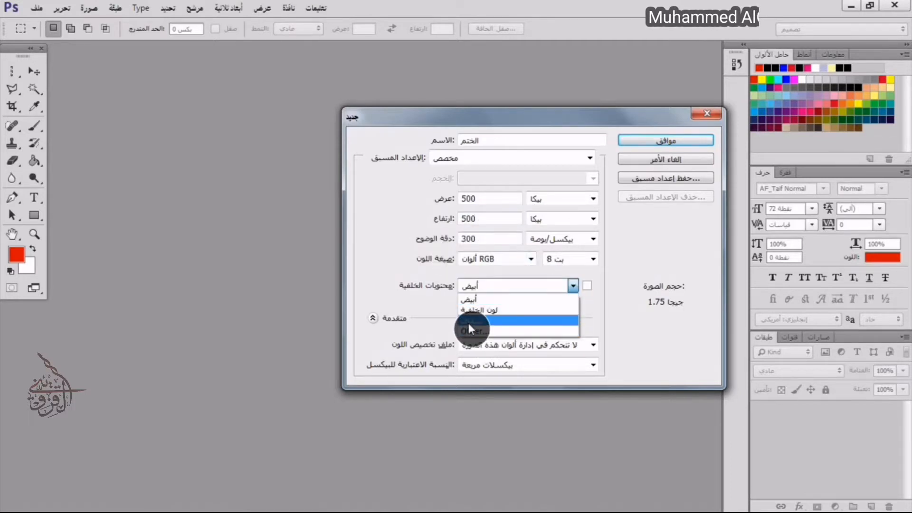
click(470, 322)
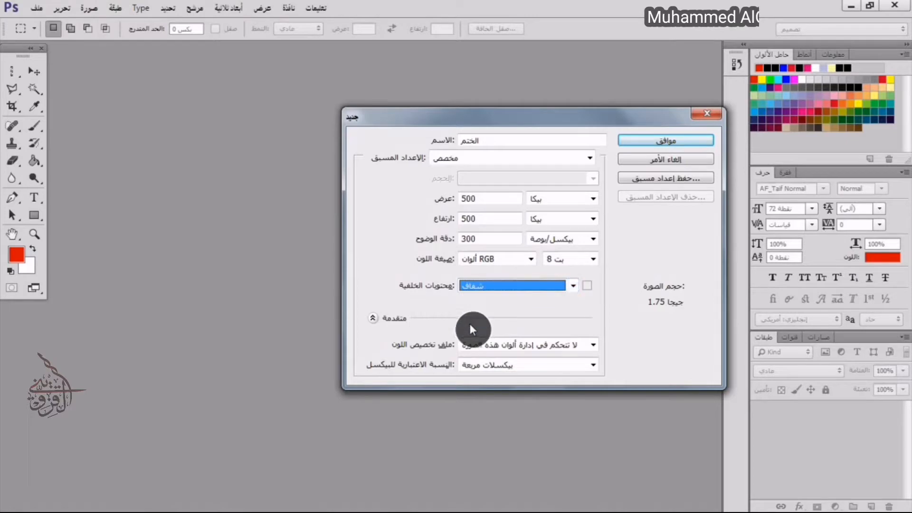
click(686, 137)
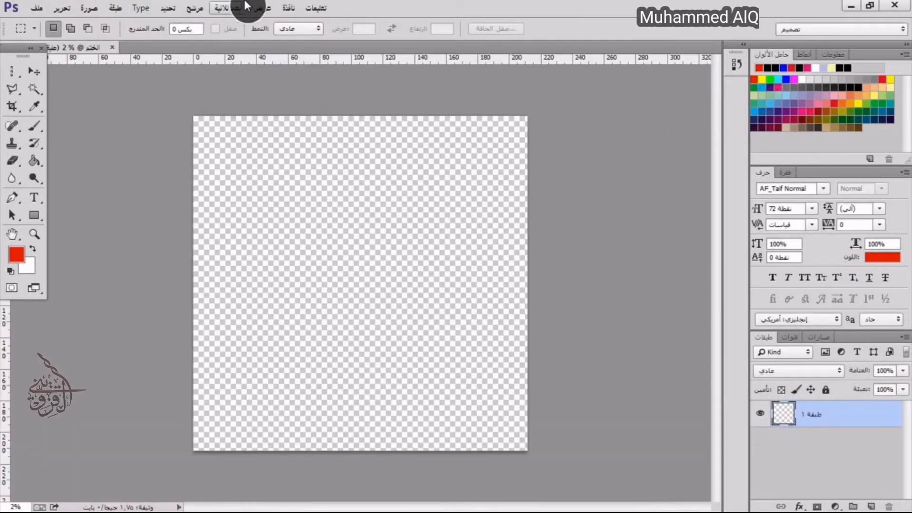
Add a vertical guide at 50% via View > New Guide
click(264, 9)
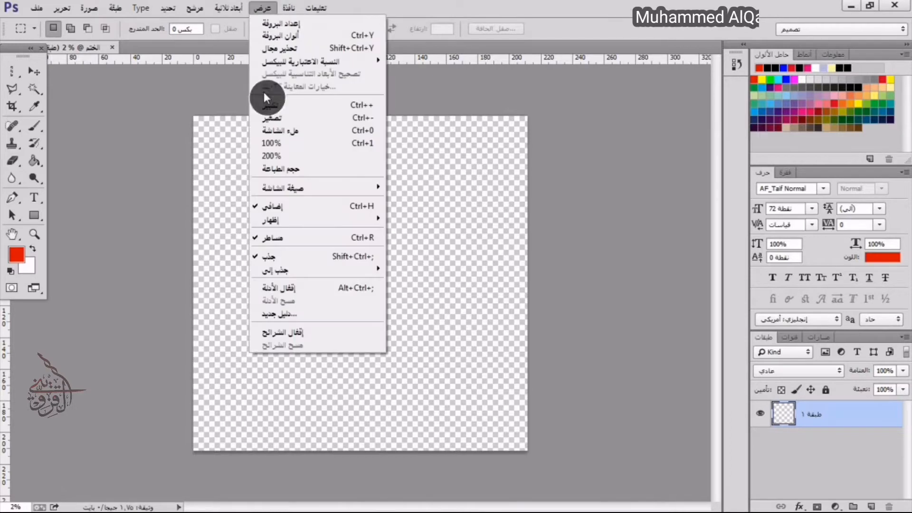
click(271, 314)
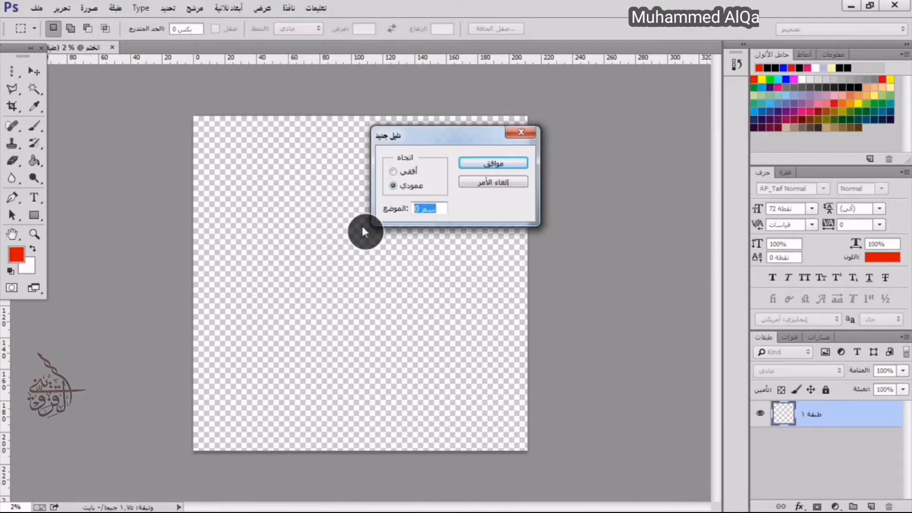
text(50)
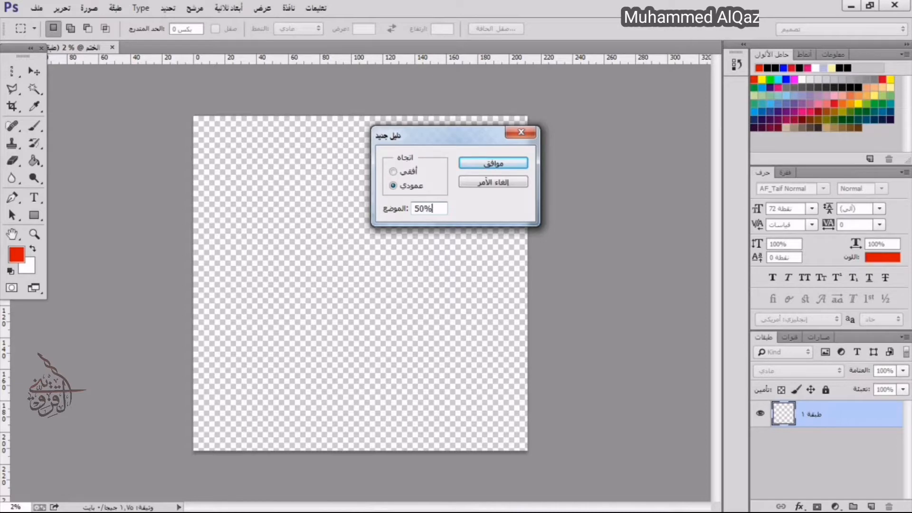
text(%)
key(Return)
Add a horizontal guide at 50% so the guides cross at the centre
click(263, 8)
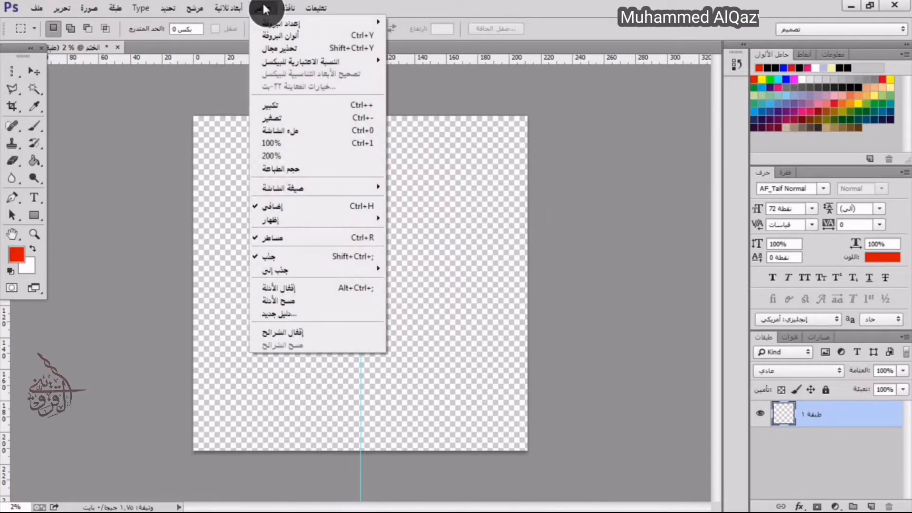
click(284, 314)
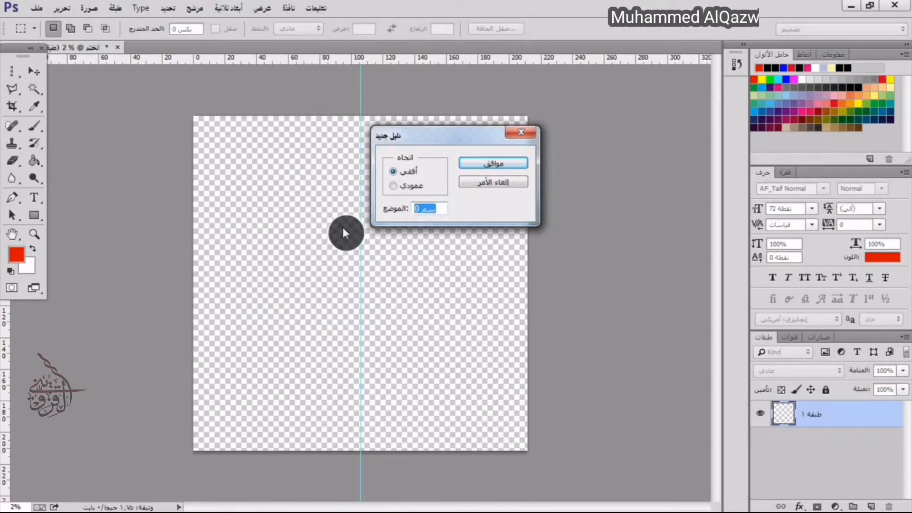
text(50)
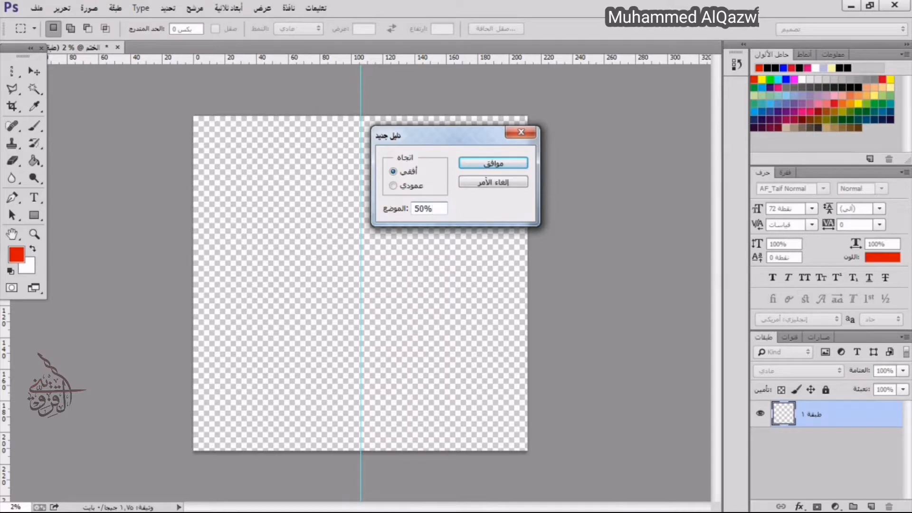
key(Return)
key(v)
click(290, 8)
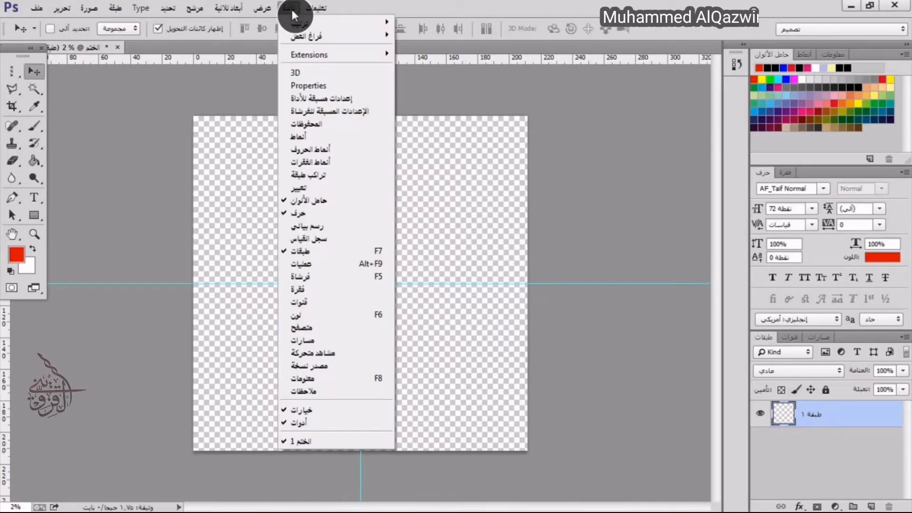
Open a second window of the الختم document and float the Tools panel
mouse_move(309, 36)
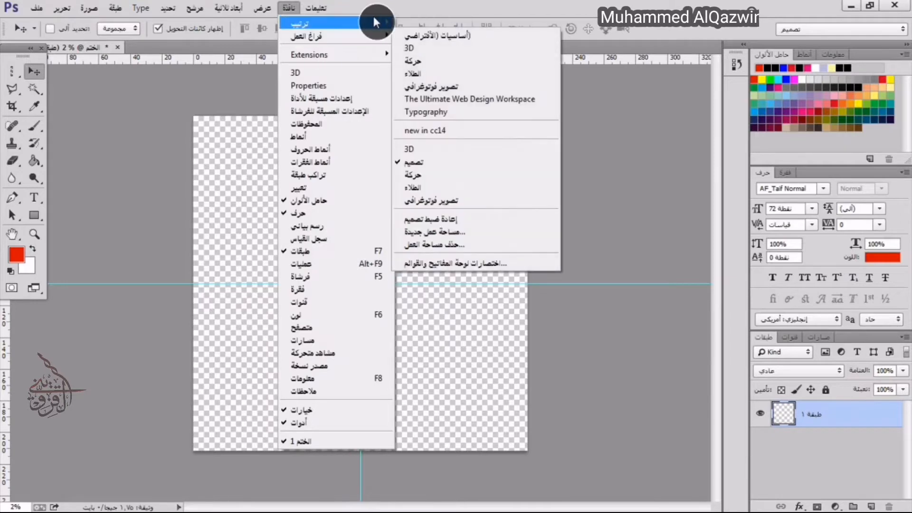
mouse_move(388, 23)
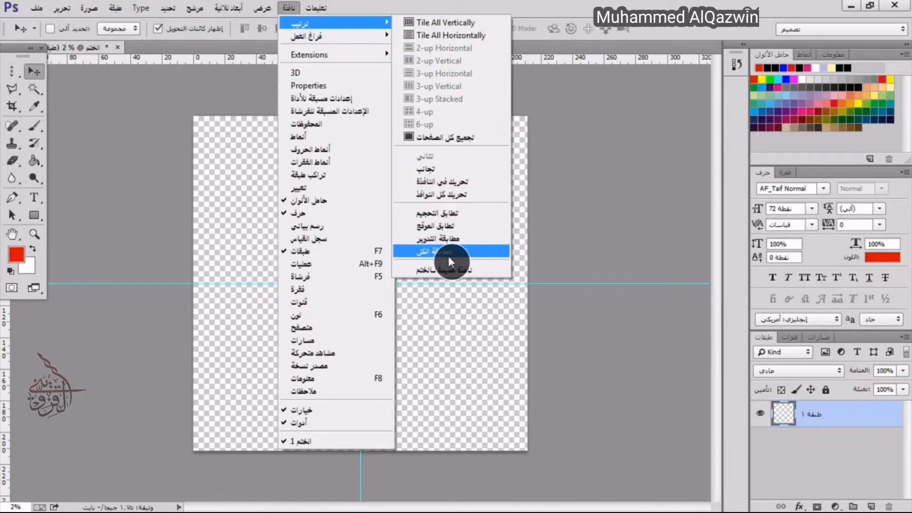
click(449, 271)
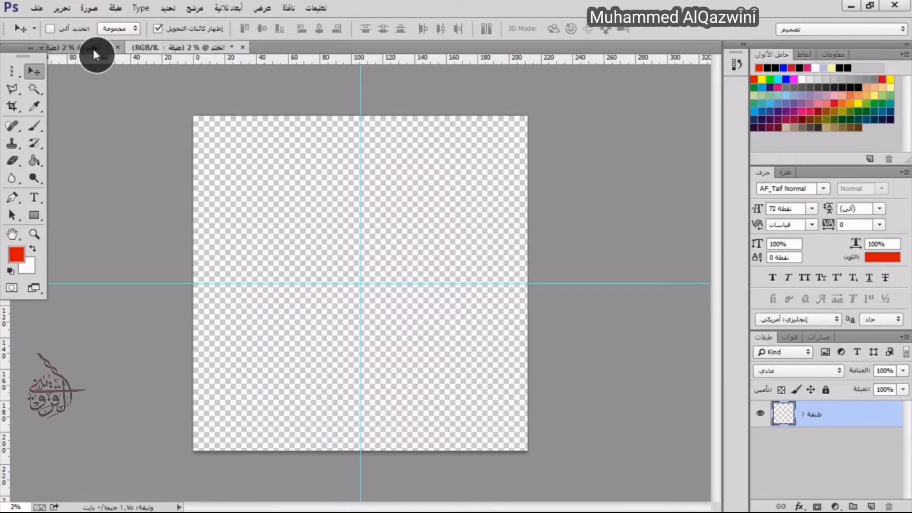
drag(10, 51, 16, 85)
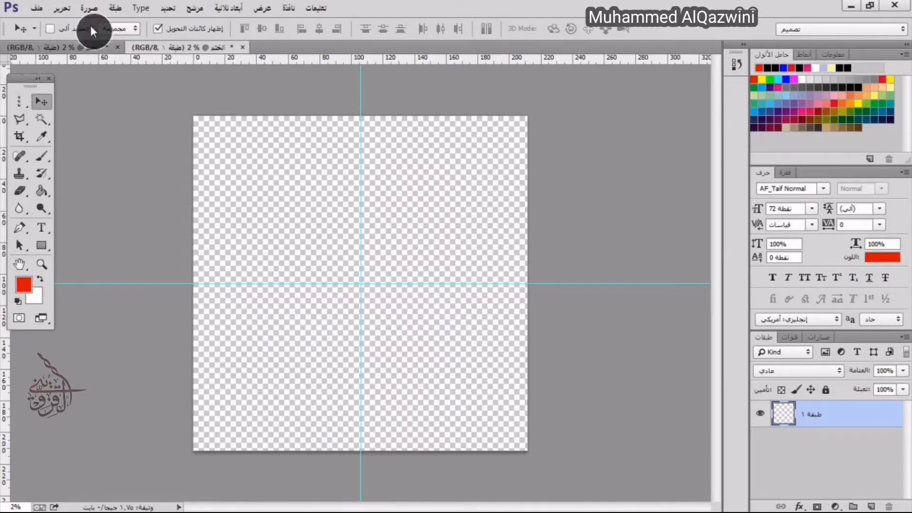
Tile the two windows 2-up vertical, widening the left view and narrowing the right
click(294, 9)
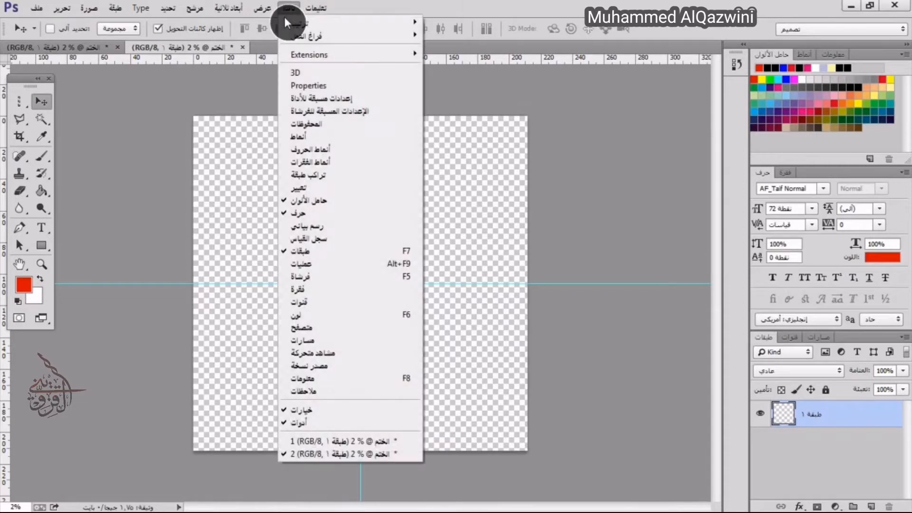
mouse_move(344, 28)
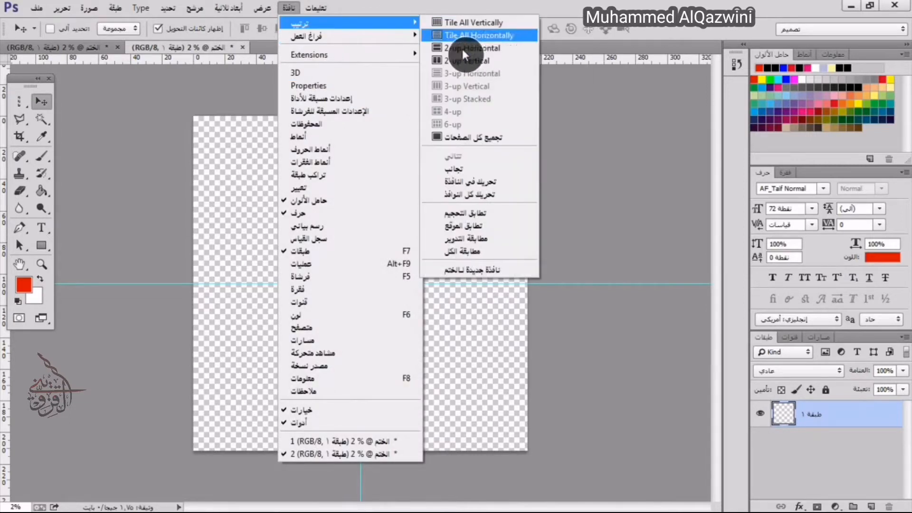
click(463, 61)
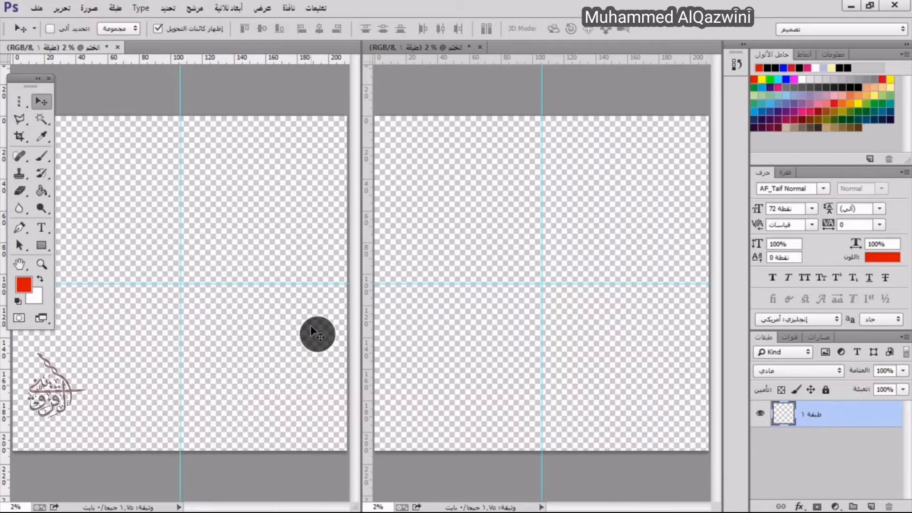
click(447, 48)
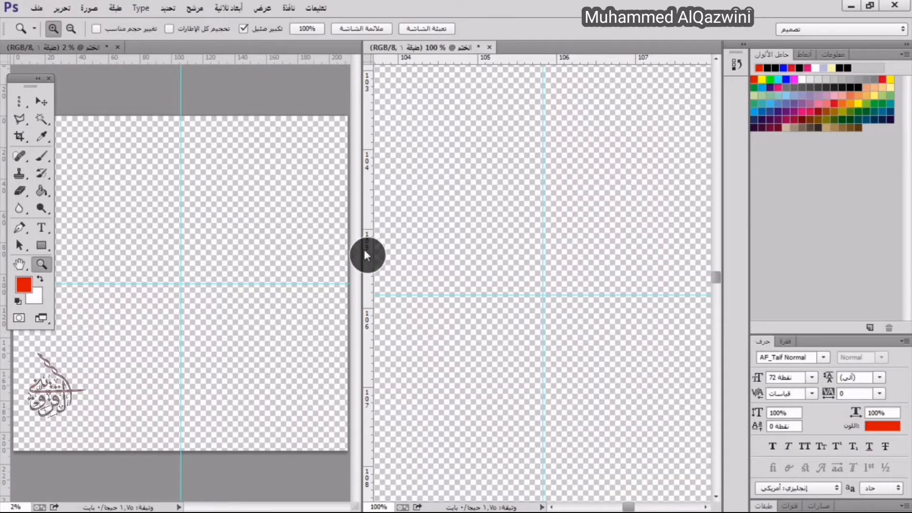
drag(369, 252, 606, 238)
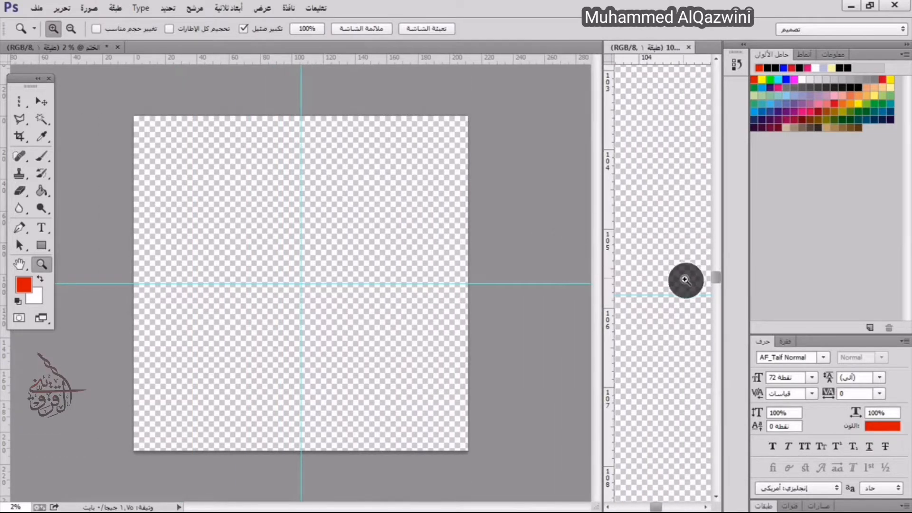
Pan the narrow right view to show the crossing guides close up
click(41, 102)
drag(675, 309, 690, 260)
click(19, 265)
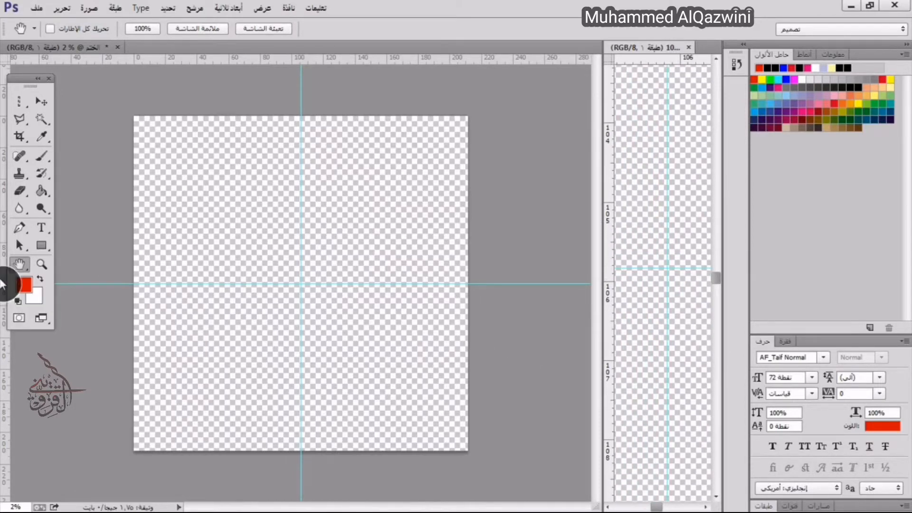
click(45, 245)
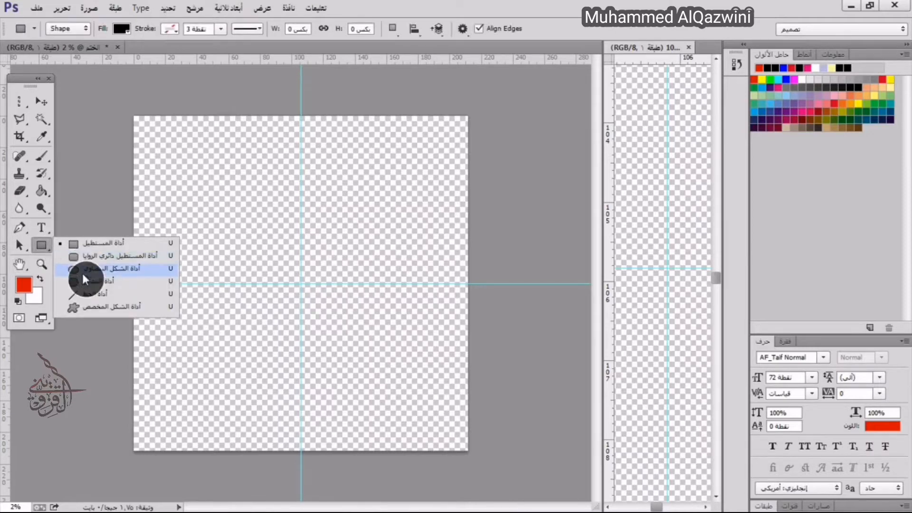
Create a 480 × 480 px ellipse with the Ellipse Tool, with From Center unchecked
click(81, 271)
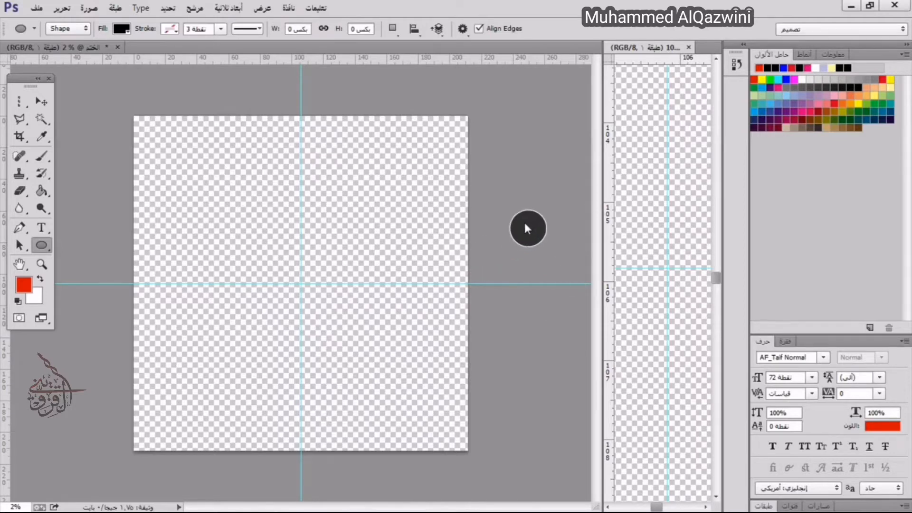
click(665, 274)
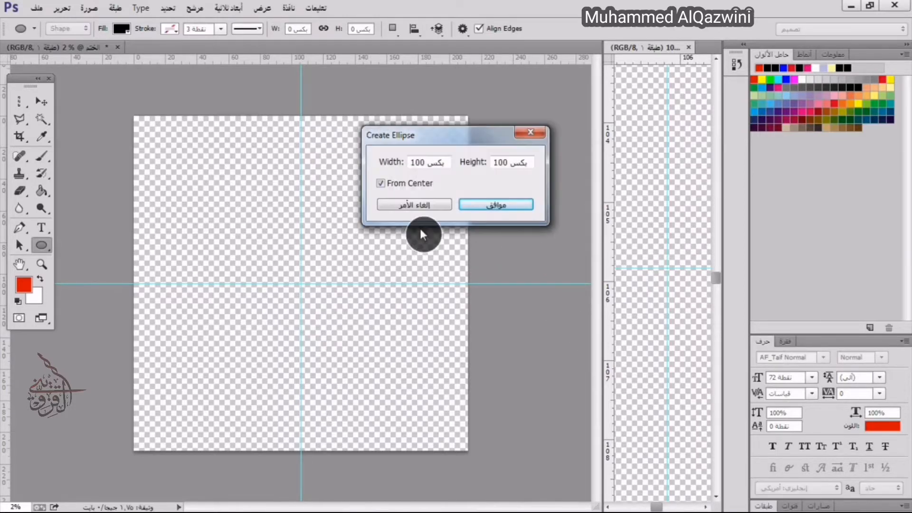
drag(426, 162, 387, 170)
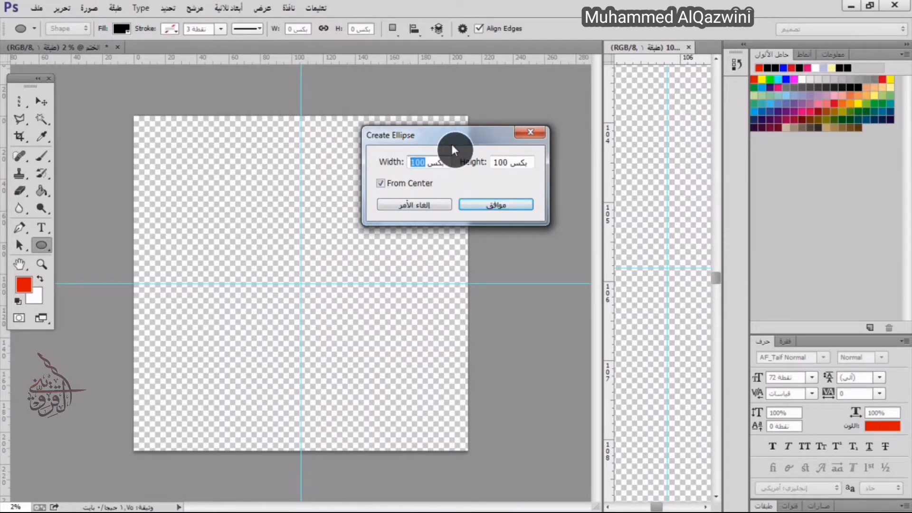
text(48)
drag(508, 162, 477, 153)
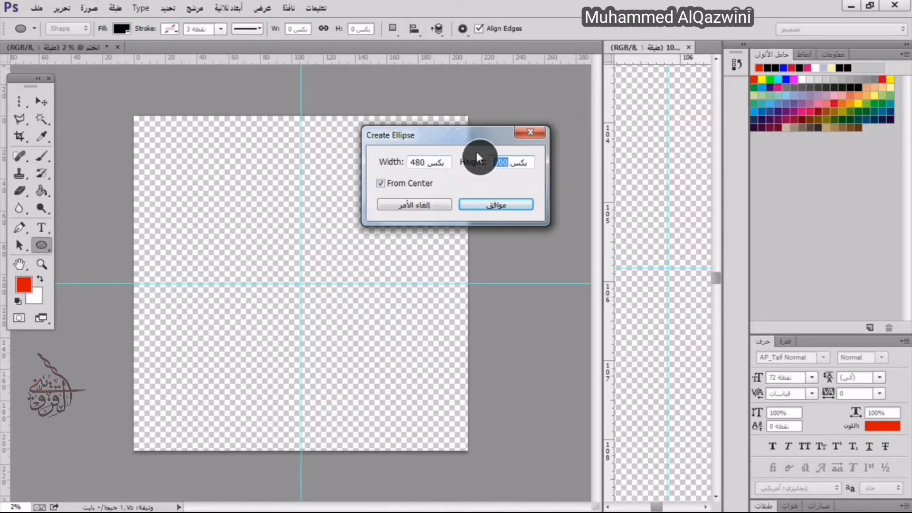
text(480)
click(381, 183)
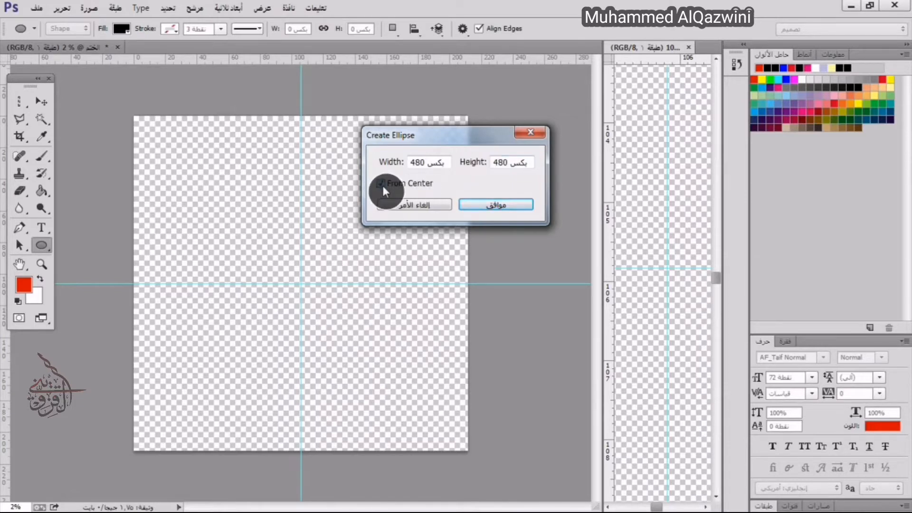
click(483, 204)
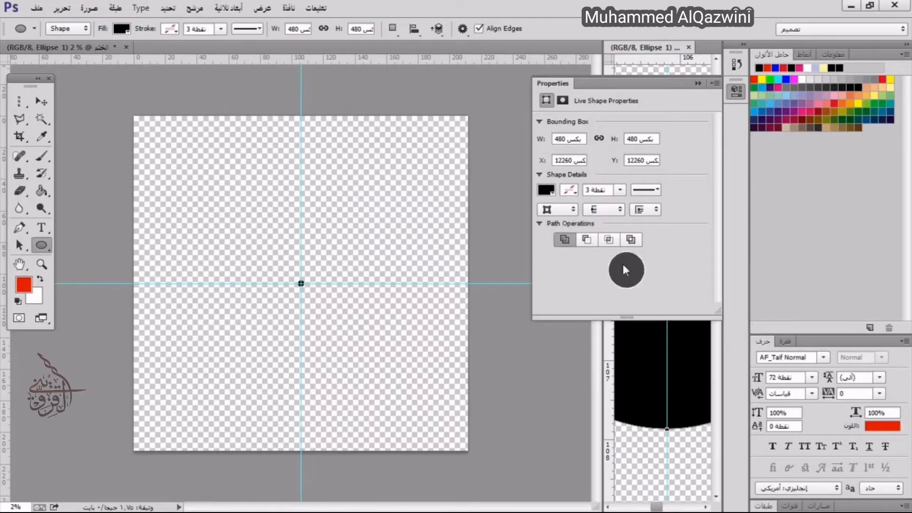
Float the circle's Properties panel and change its fill from black to white
drag(660, 82, 68, 281)
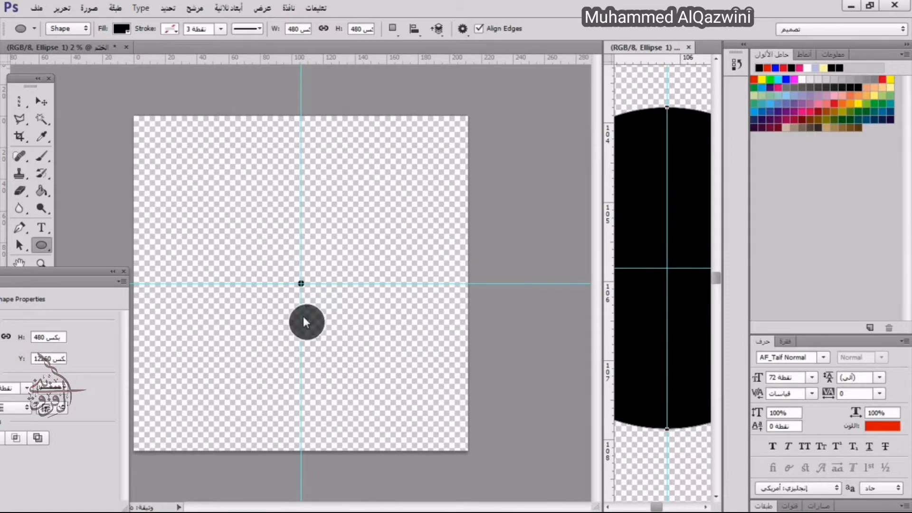
drag(29, 282, 138, 161)
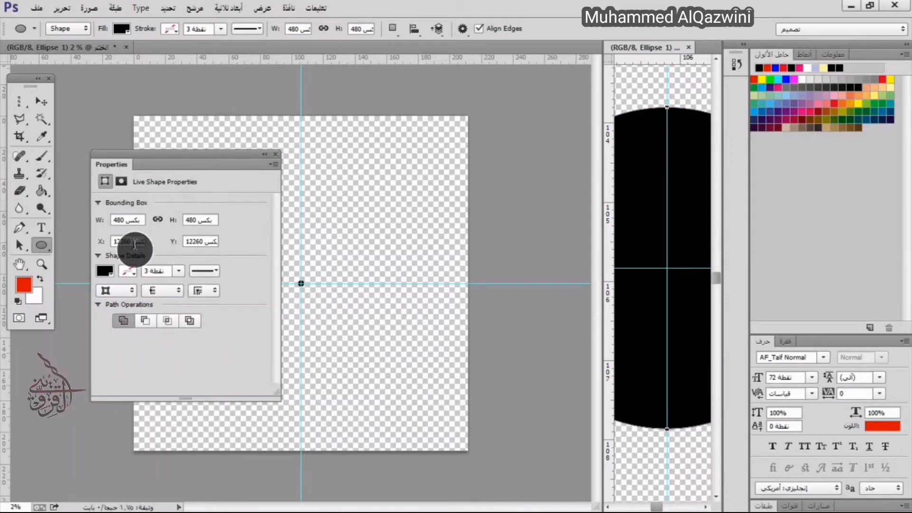
click(106, 271)
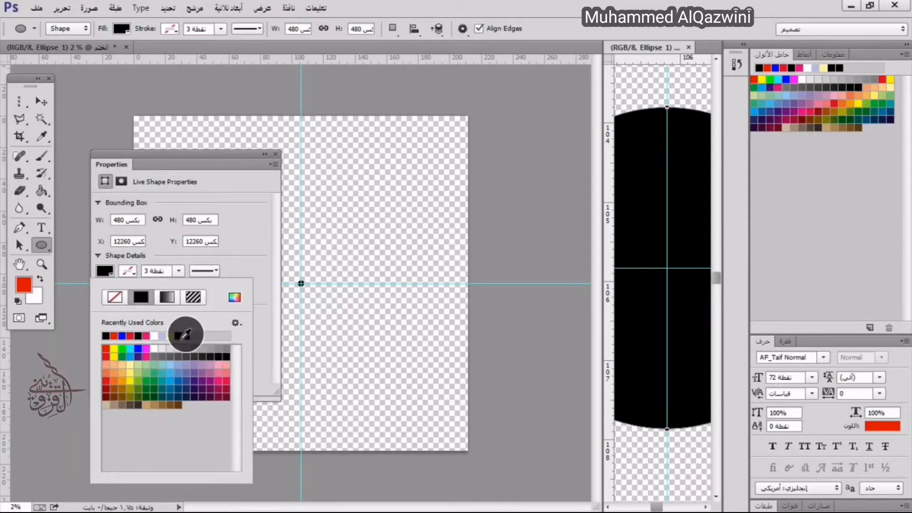
click(171, 336)
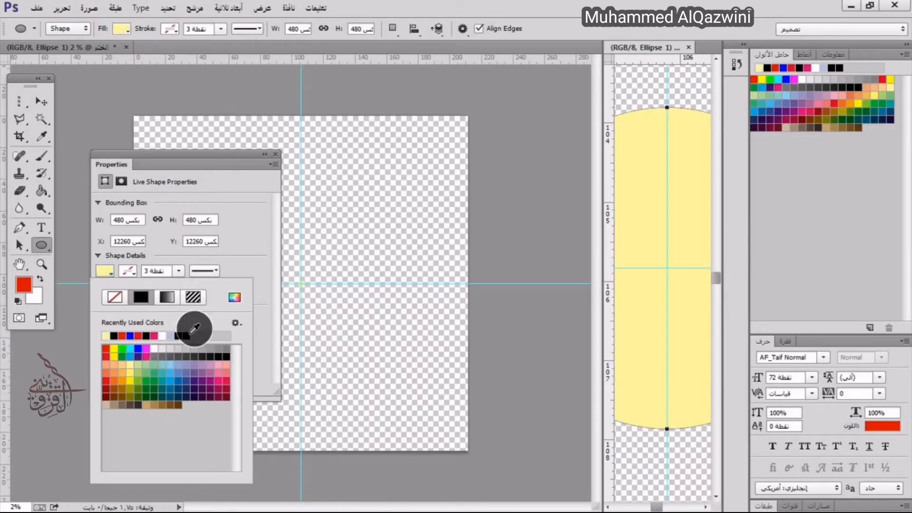
click(167, 335)
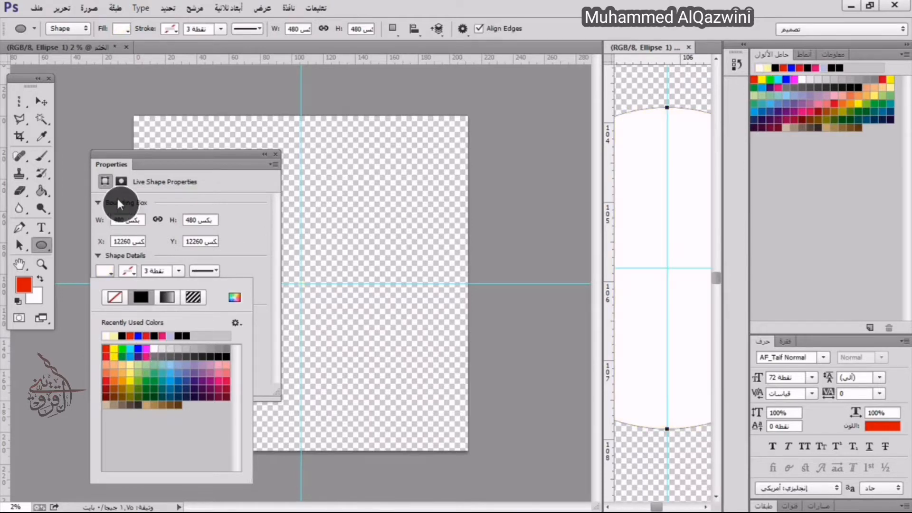
drag(236, 154, 258, 146)
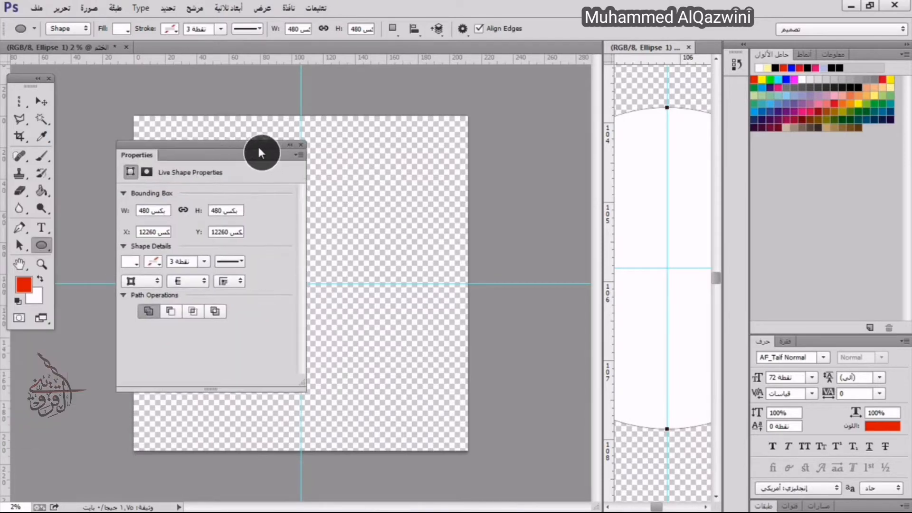
click(153, 263)
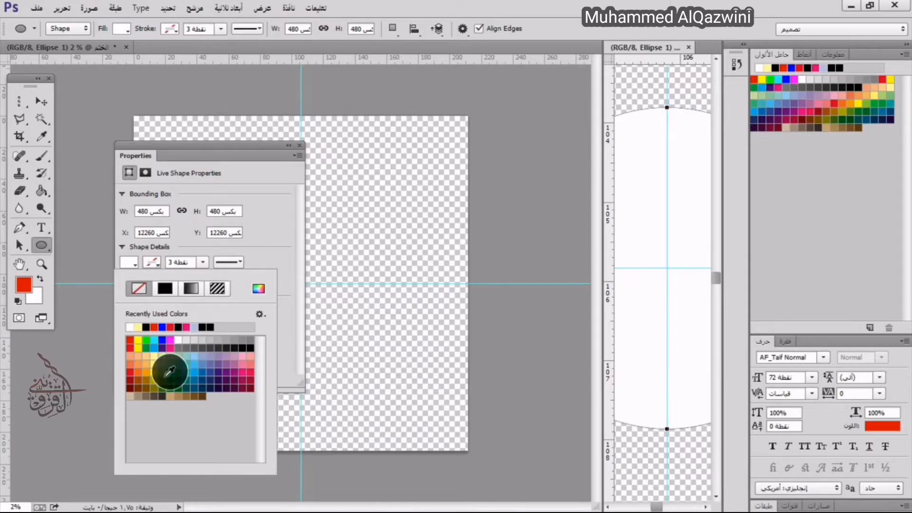
Change the circle's outline colour from red to blue and try a 6.21 pt width
click(127, 342)
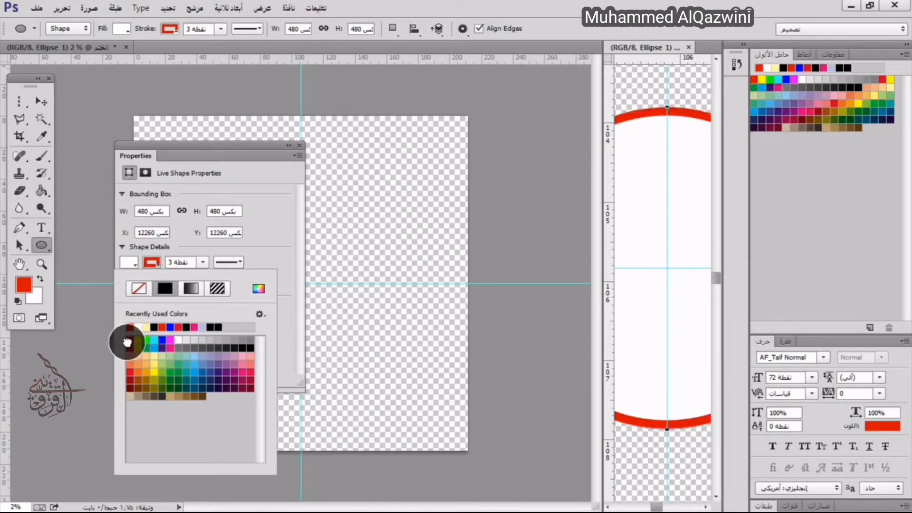
click(201, 263)
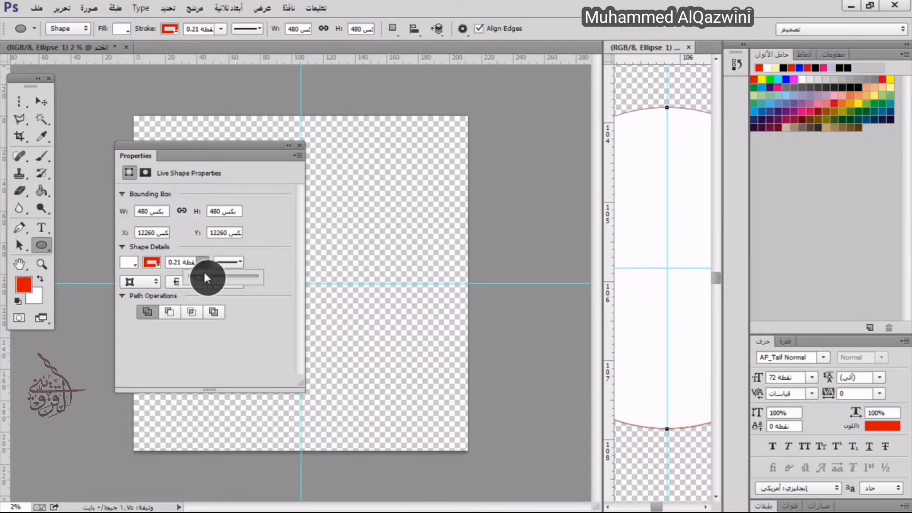
scroll(191, 278, up, 2)
click(153, 264)
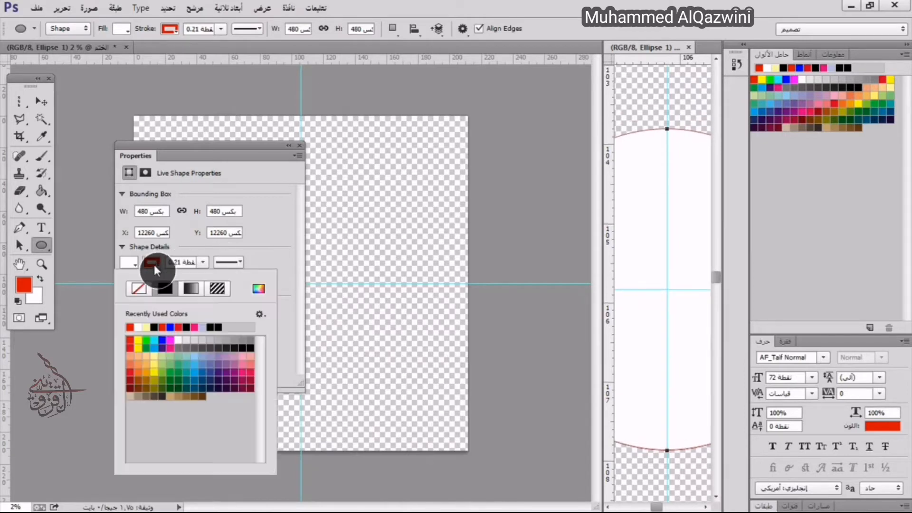
click(173, 326)
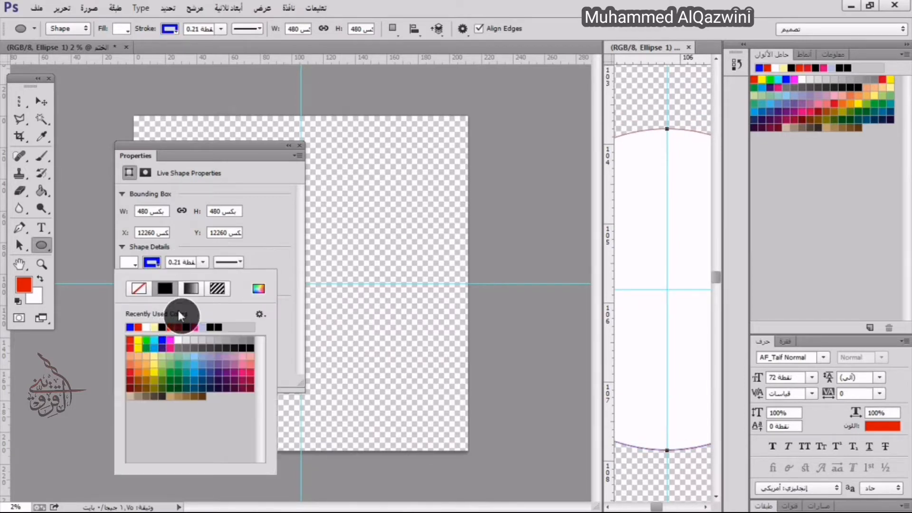
click(190, 263)
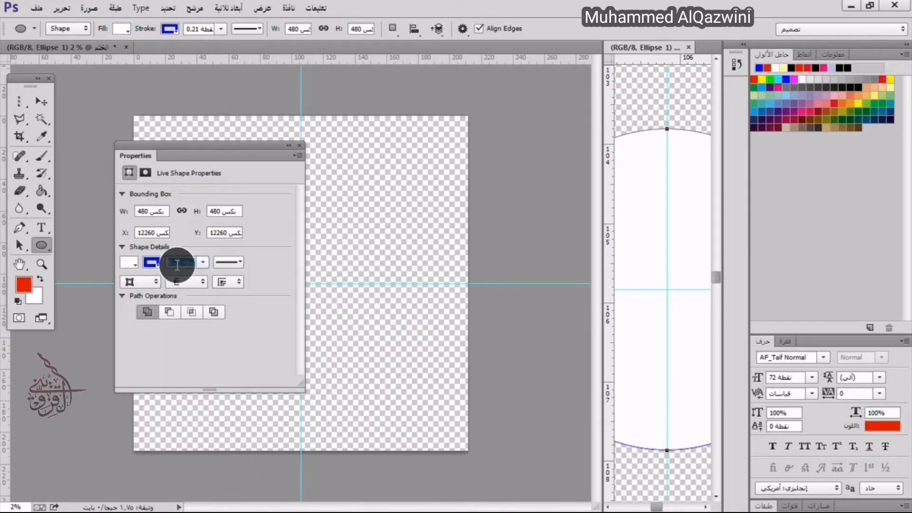
click(238, 265)
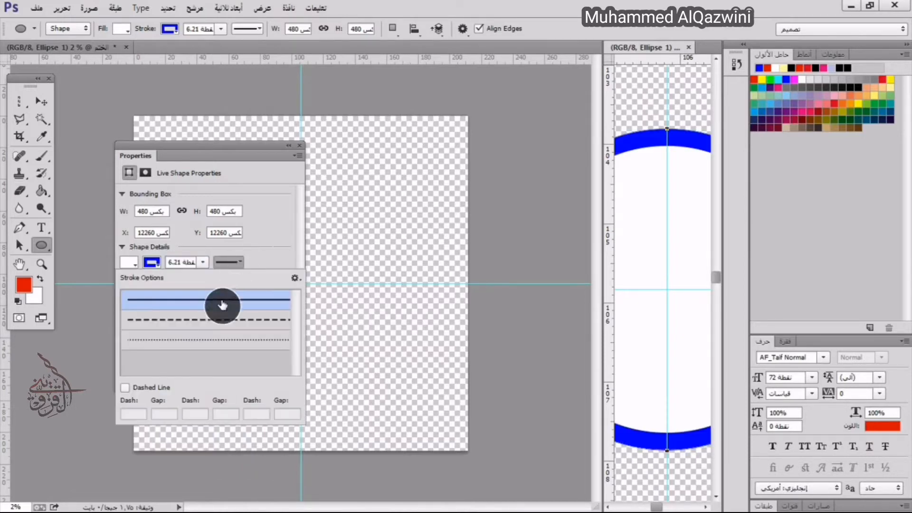
Switch the outline to a solid line and thin it to 0.13 pt
click(189, 320)
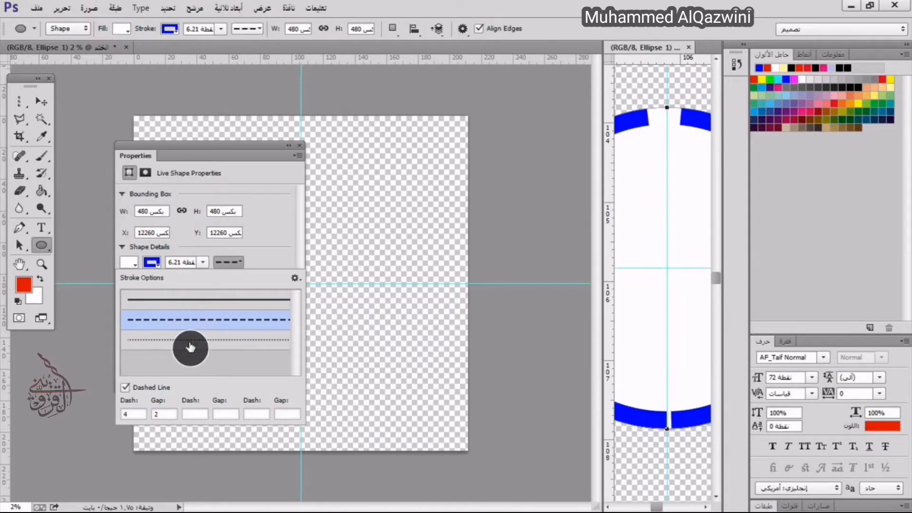
click(201, 334)
click(200, 301)
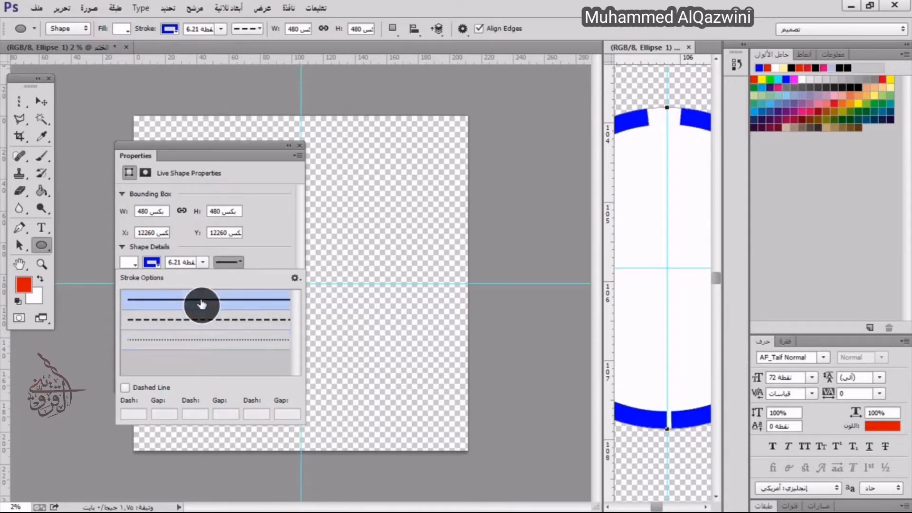
click(203, 262)
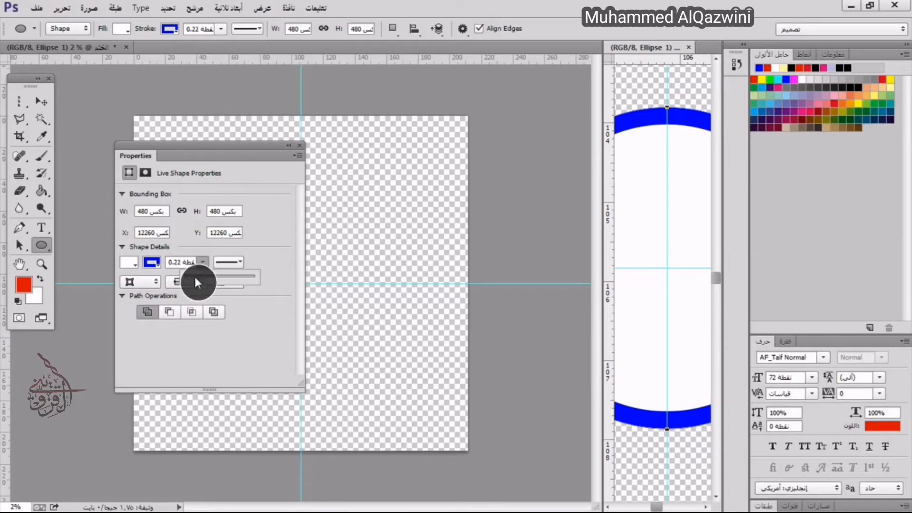
drag(195, 278, 192, 279)
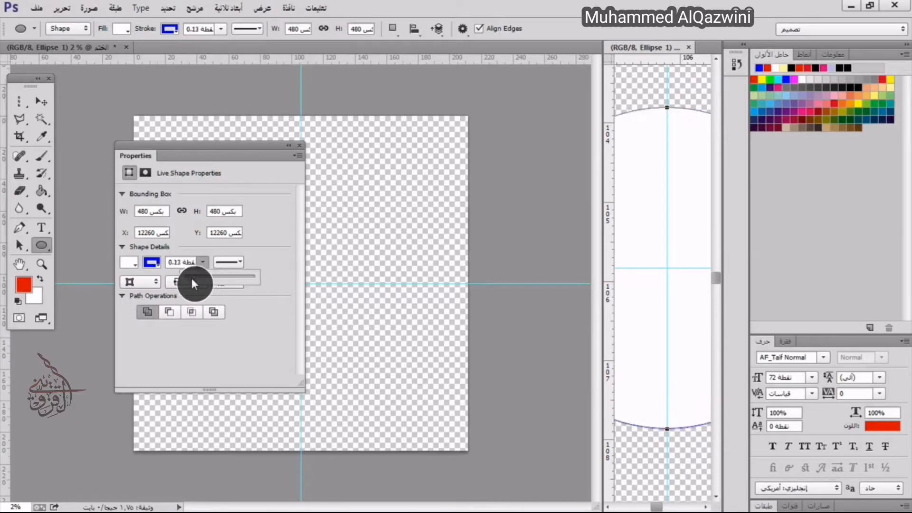
Close Properties, show the Layers panel, and duplicate Ellipse 1 with Ctrl+J
click(297, 145)
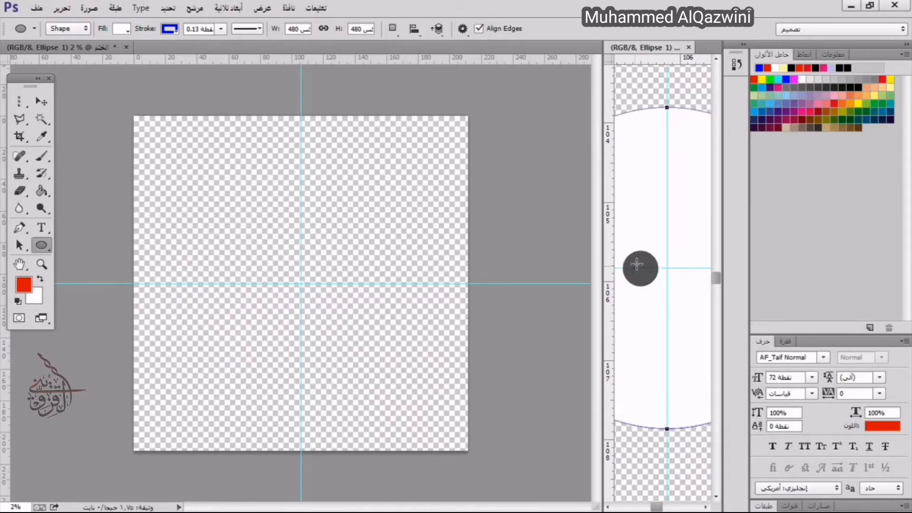
scroll(782, 393, down, 1)
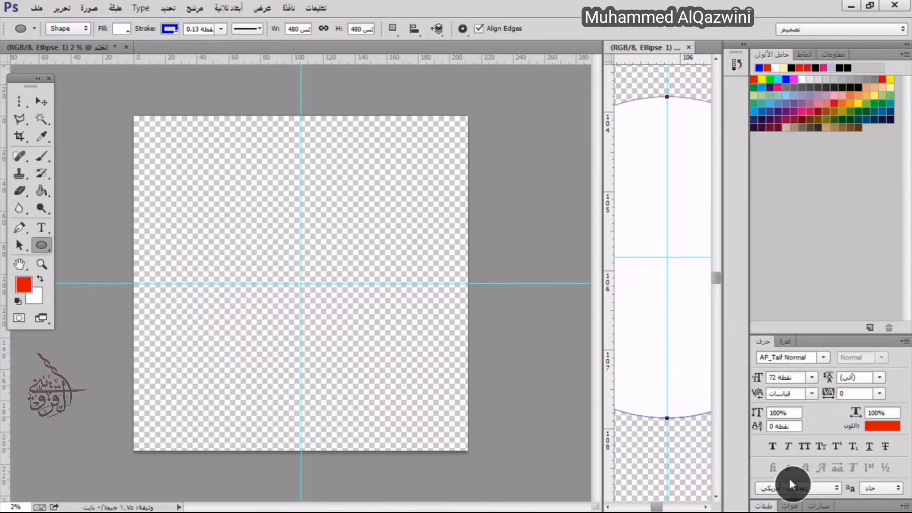
click(764, 506)
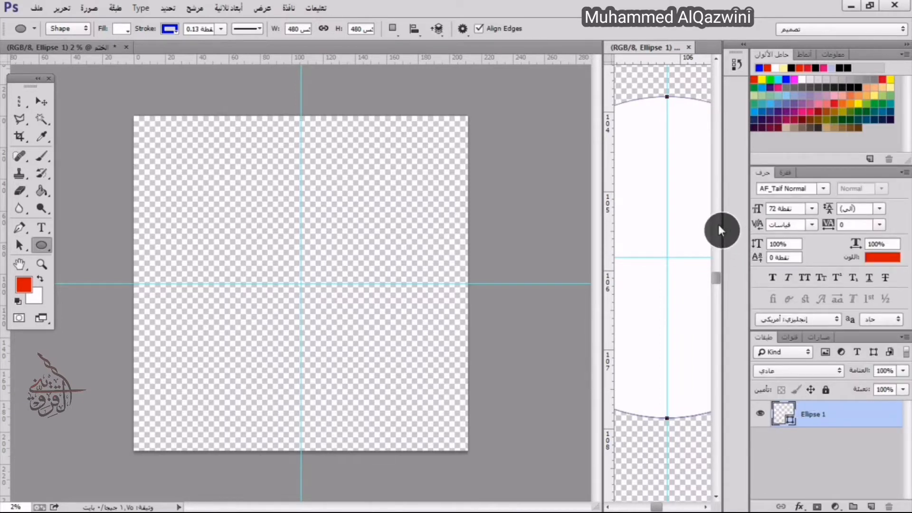
key(ctrl+j)
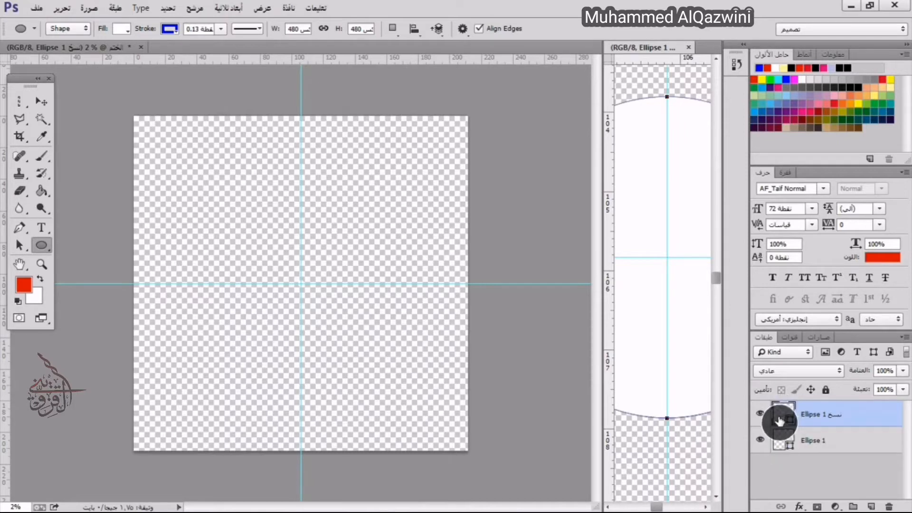
Scale the Ellipse 1 copy up until it nearly fills the canvas
click(41, 100)
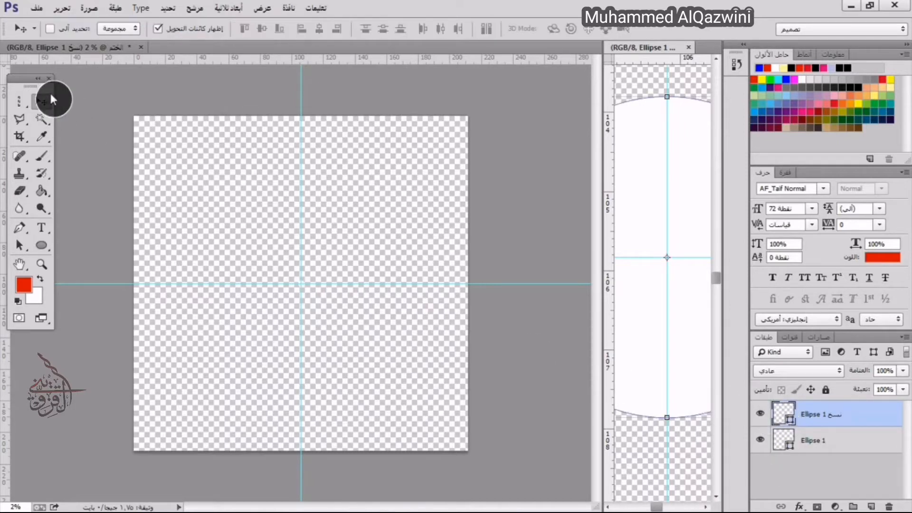
click(281, 275)
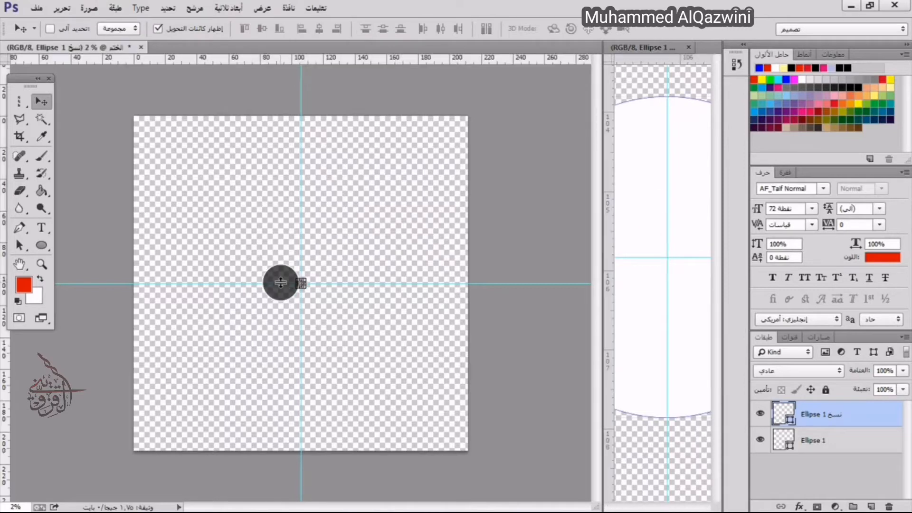
drag(309, 278, 473, 137)
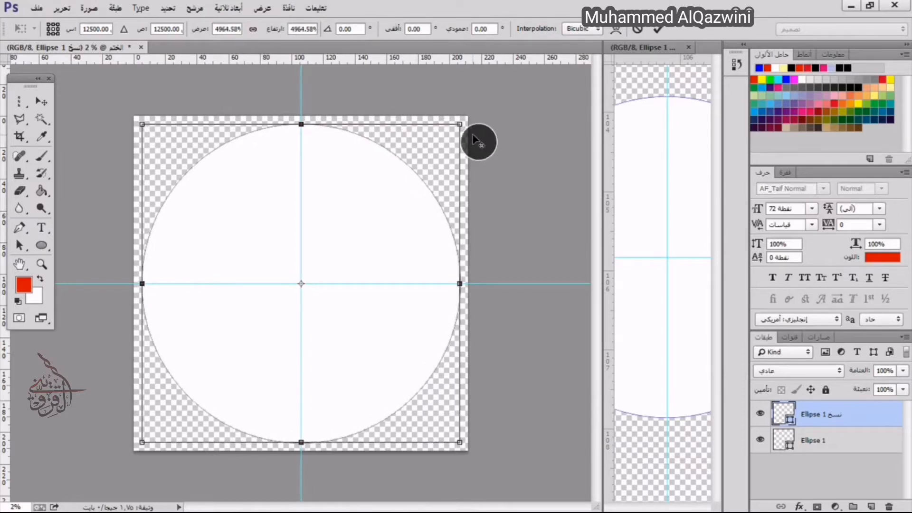
key(Return)
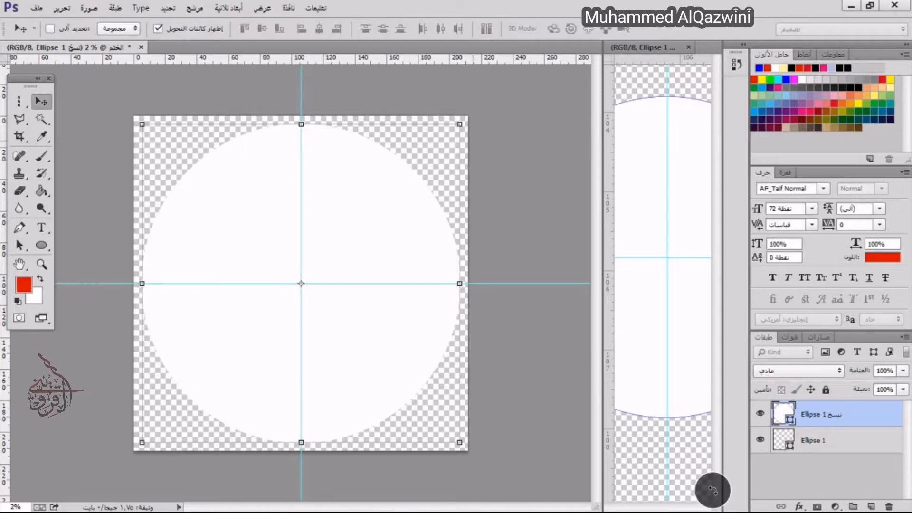
click(784, 439)
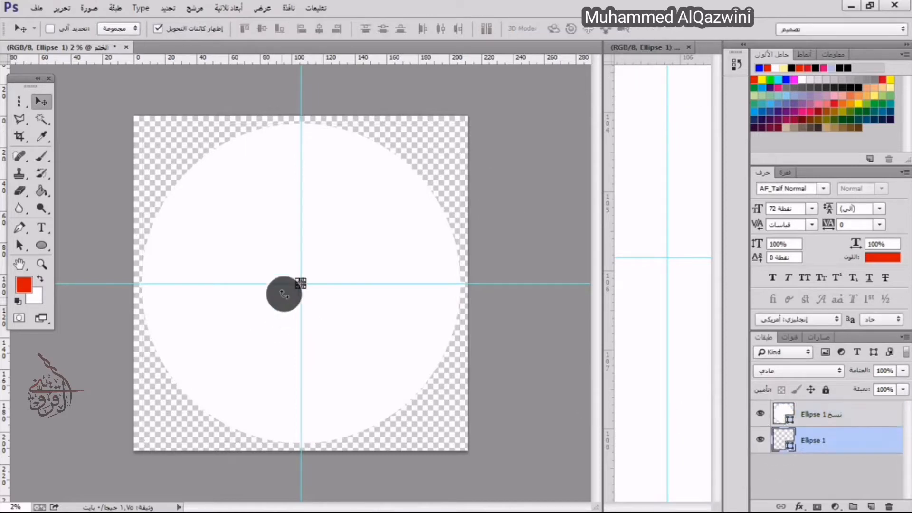
Resize Ellipse 1 to sit inside the white copy and give it a red ff0000 fill
key(ctrl+t)
drag(358, 246, 439, 168)
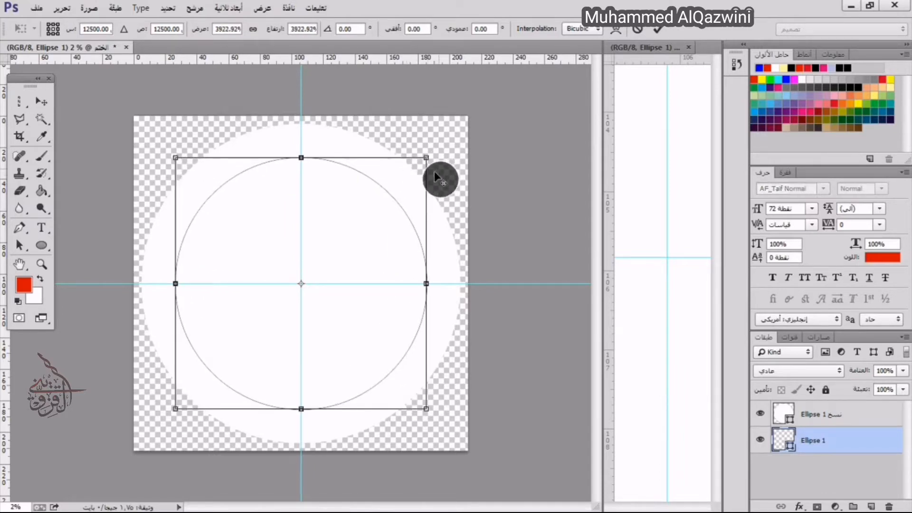
key(Return)
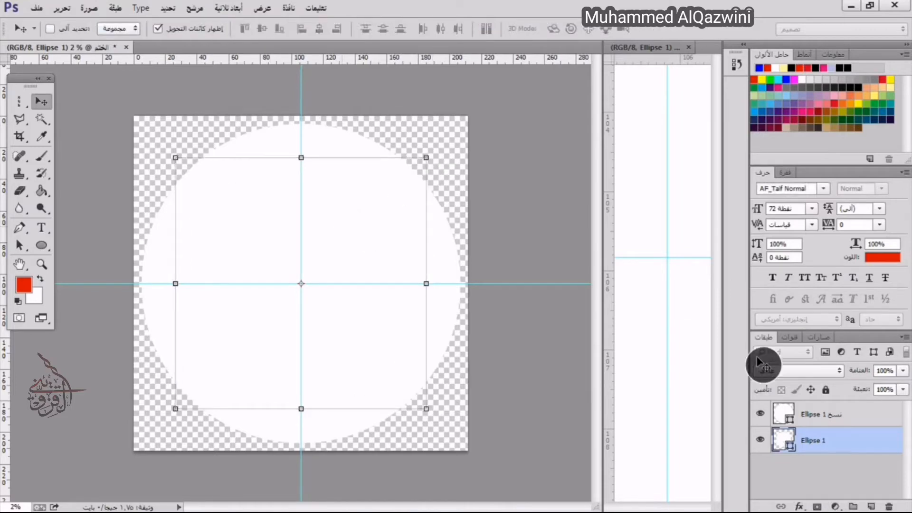
double_click(784, 440)
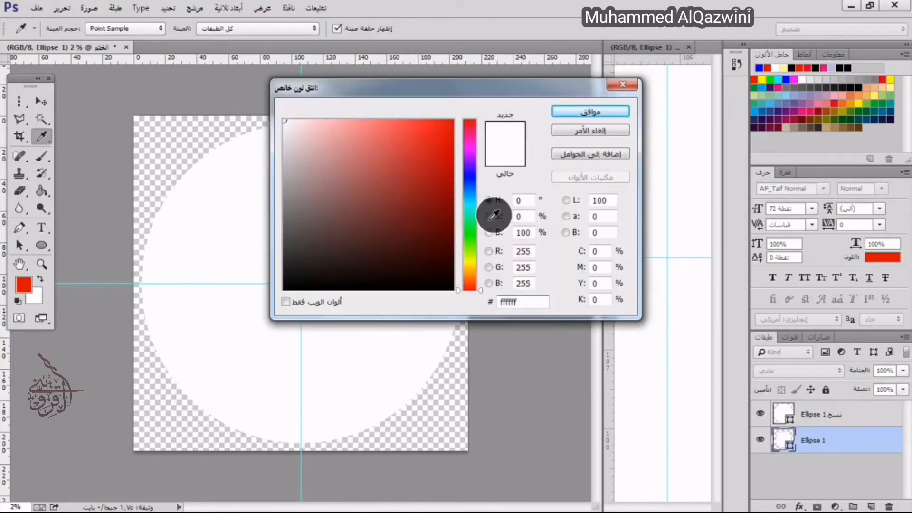
drag(434, 148, 489, 95)
click(594, 111)
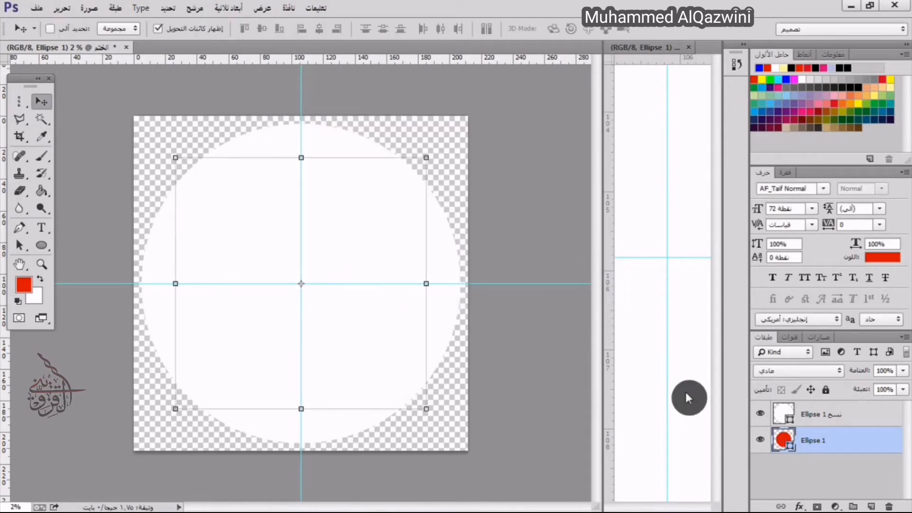
Move the red circle above the white one with Ctrl+] and reset the character settings
key(ctrl+bracketright)
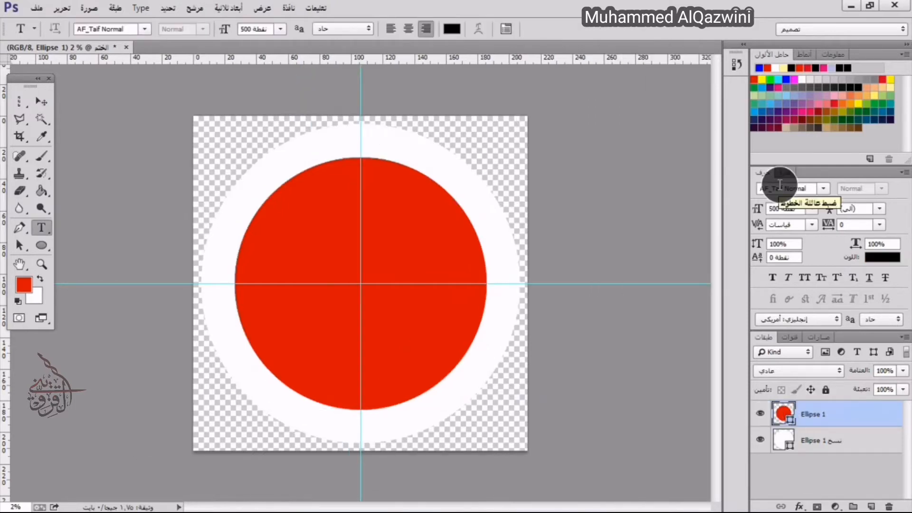
click(905, 176)
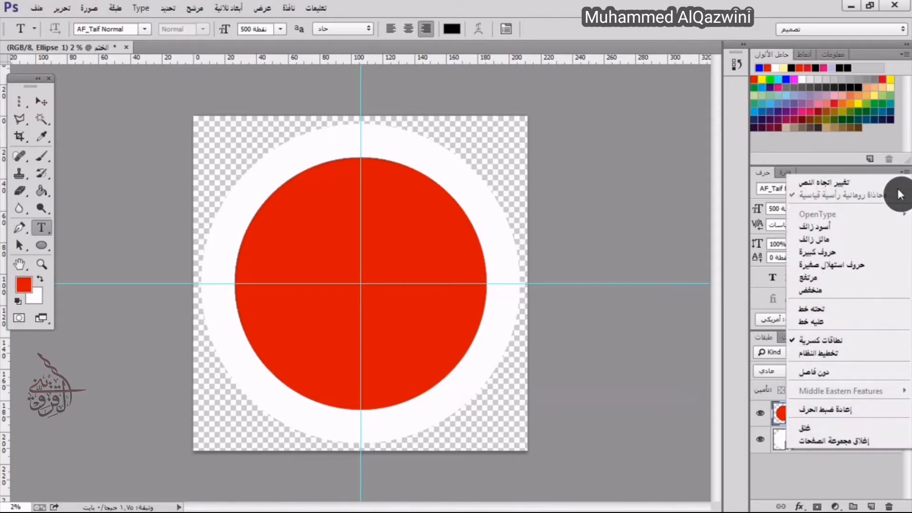
click(852, 417)
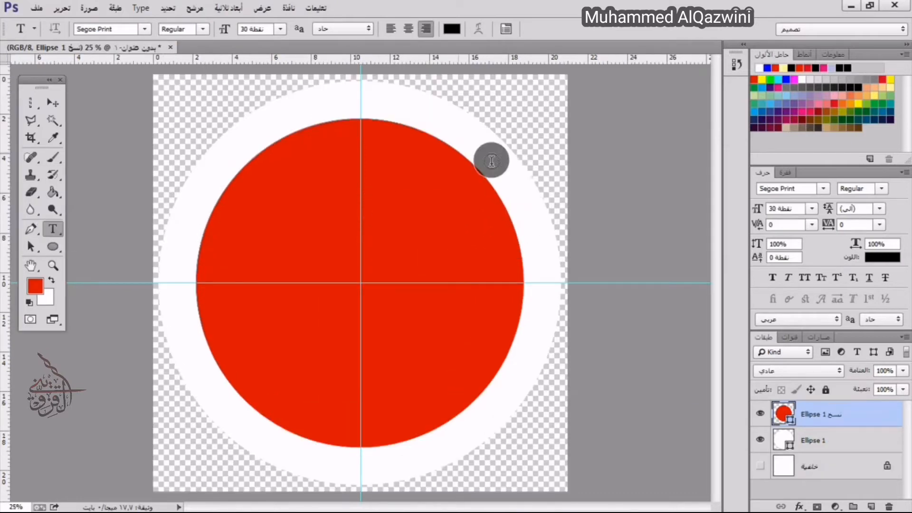
Type the Arabic course title and the author's name along the red circle's top edge, then select it all
click(512, 222)
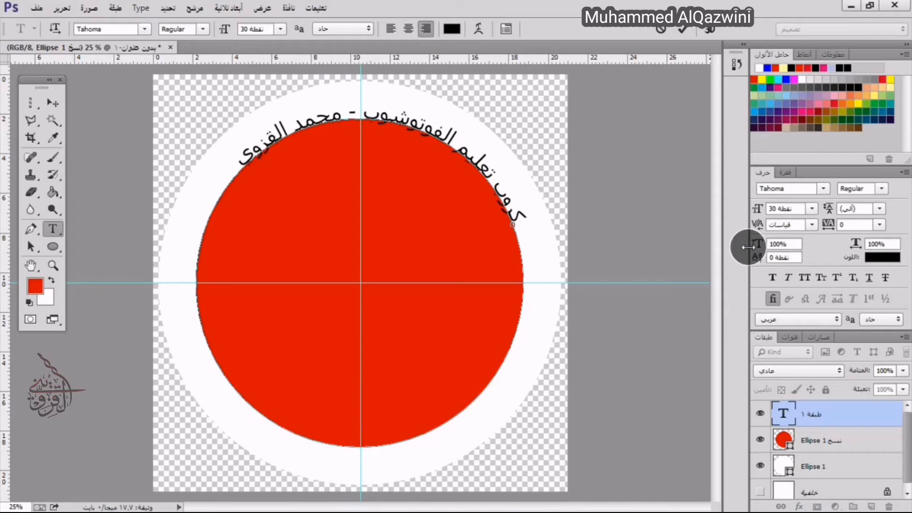
key(ctrl+a)
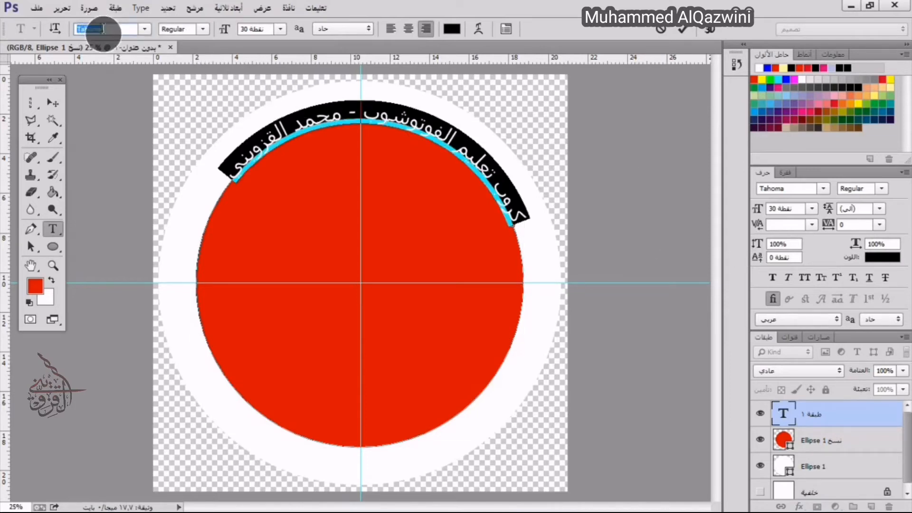
Change the curved Arabic title's font from Tahoma to Hacen Samra
click(144, 29)
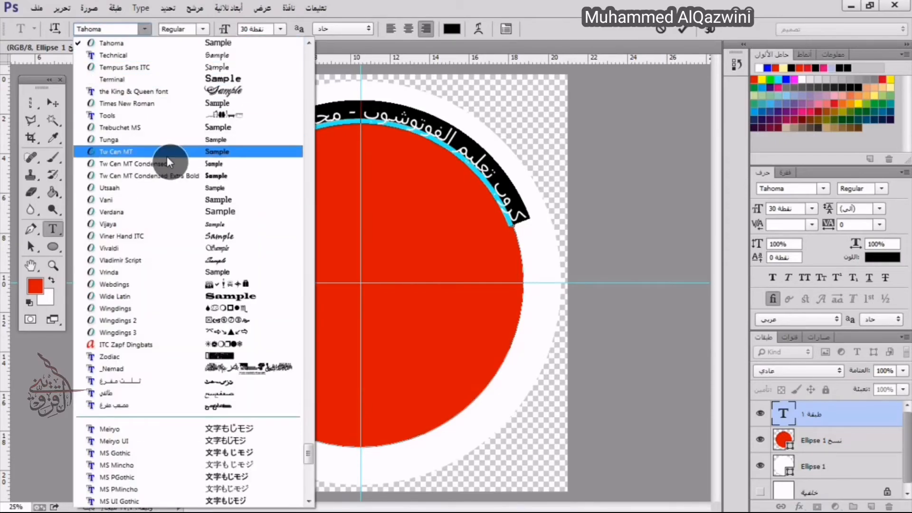
scroll(167, 157, up, 20)
scroll(213, 110, up, 20)
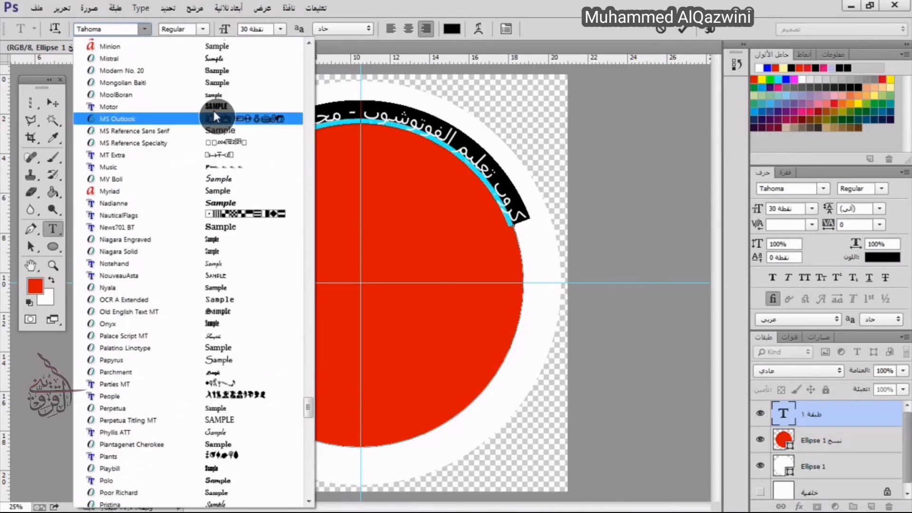
scroll(233, 98, up, 20)
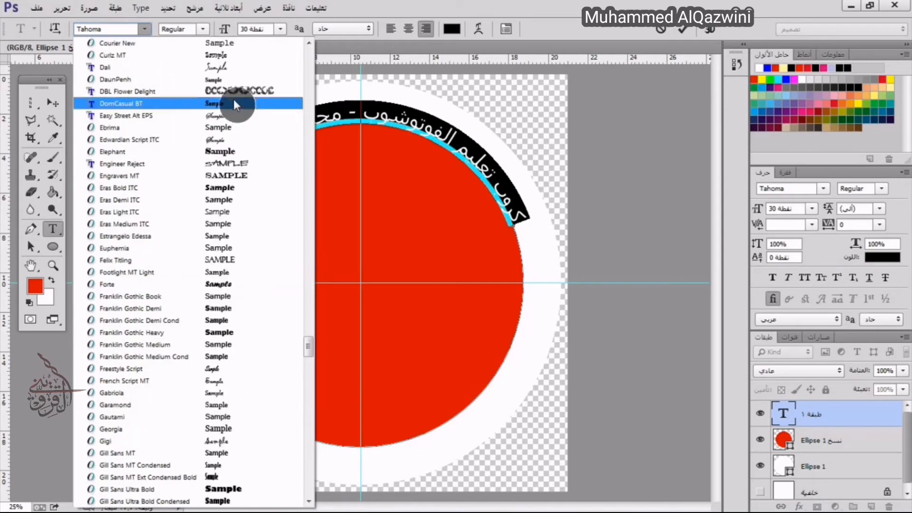
drag(310, 334, 299, 208)
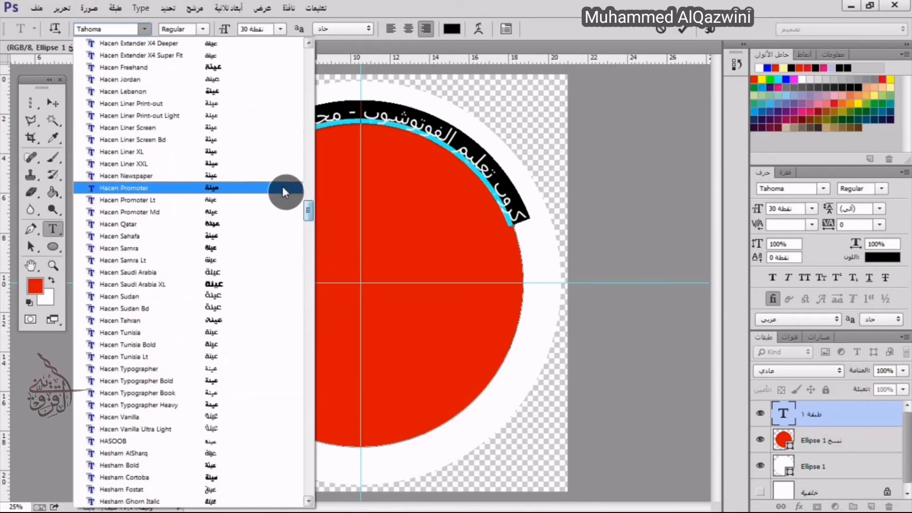
click(211, 247)
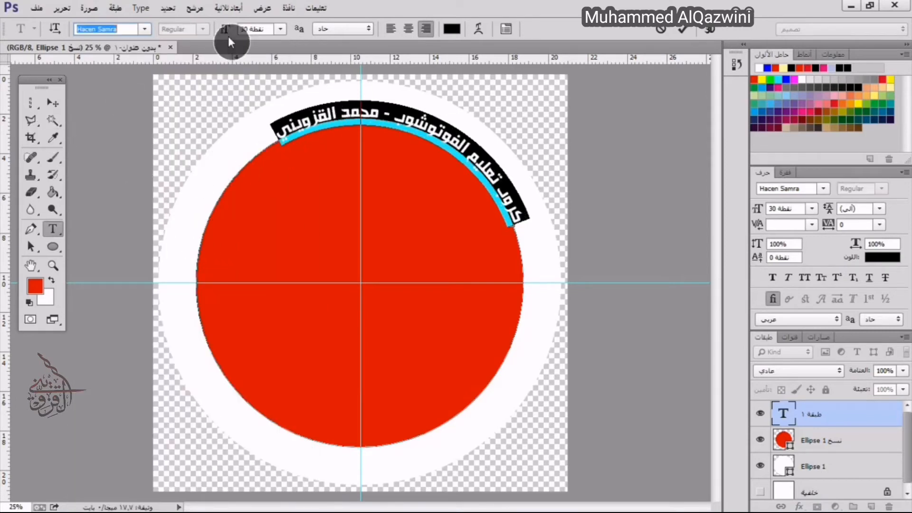
click(272, 30)
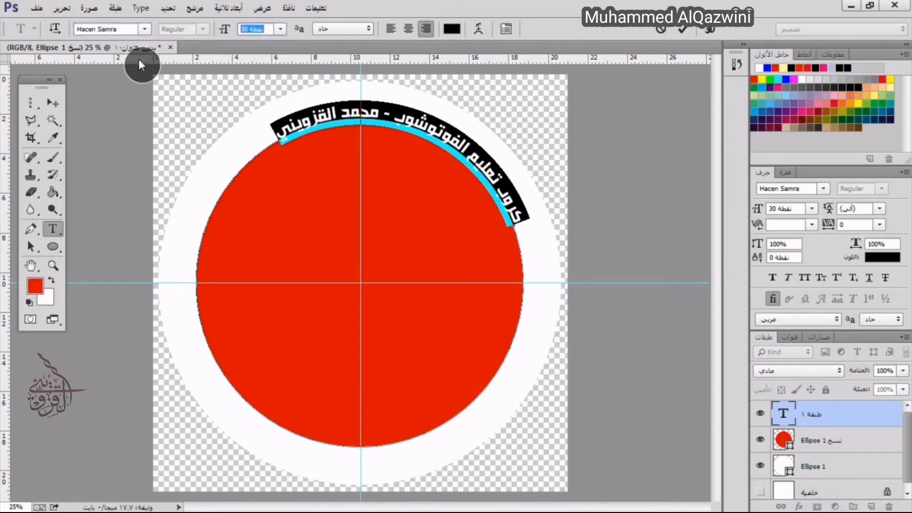
Set the title to 40 pt and add the e-mail address as curved text along the circle's lower edge
text(40)
click(200, 322)
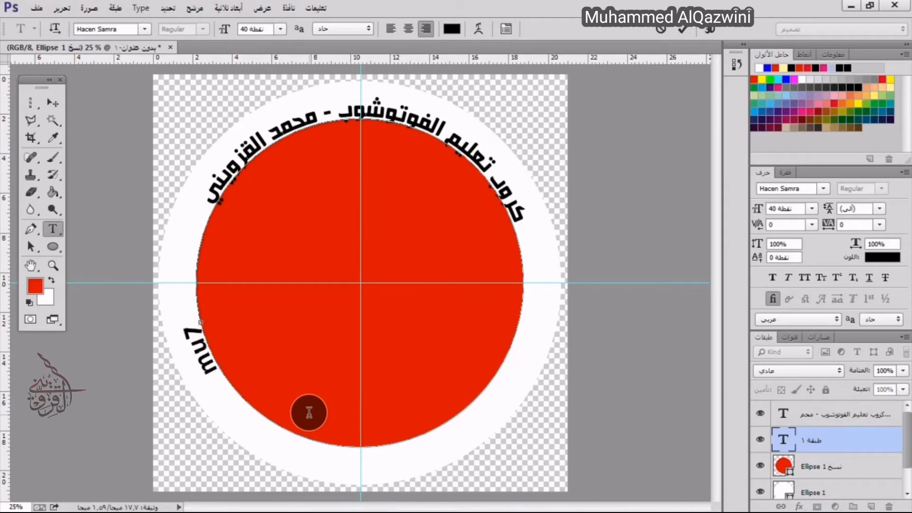
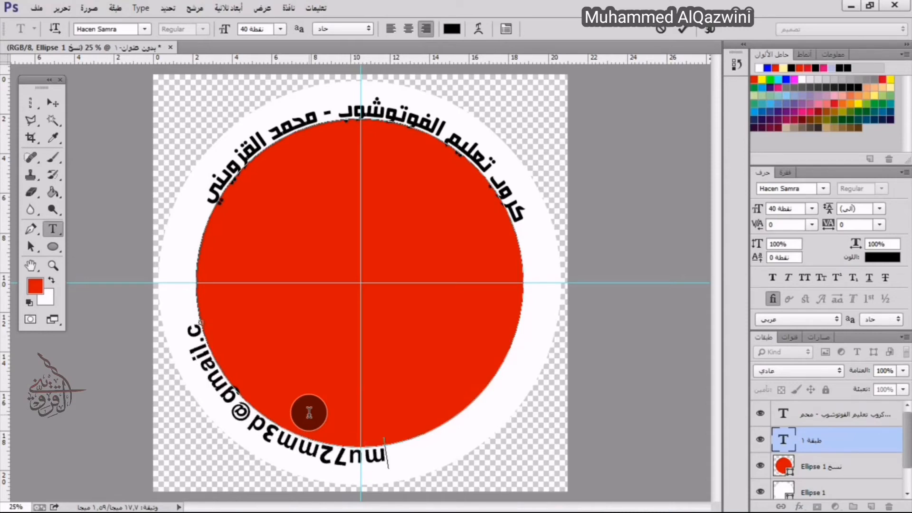
key(ctrl+Return)
key(a)
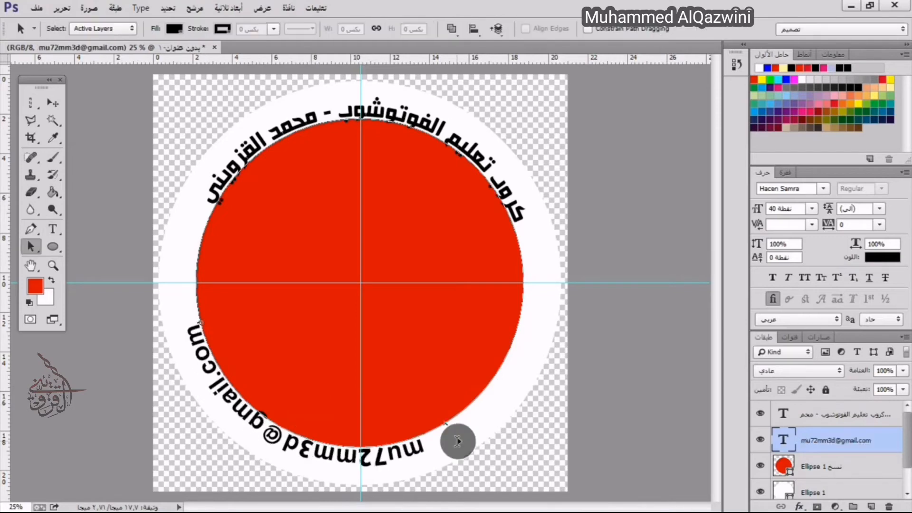
Drag the e-mail path text across the circle so it flips inside and reads upright along the bottom
click(501, 405)
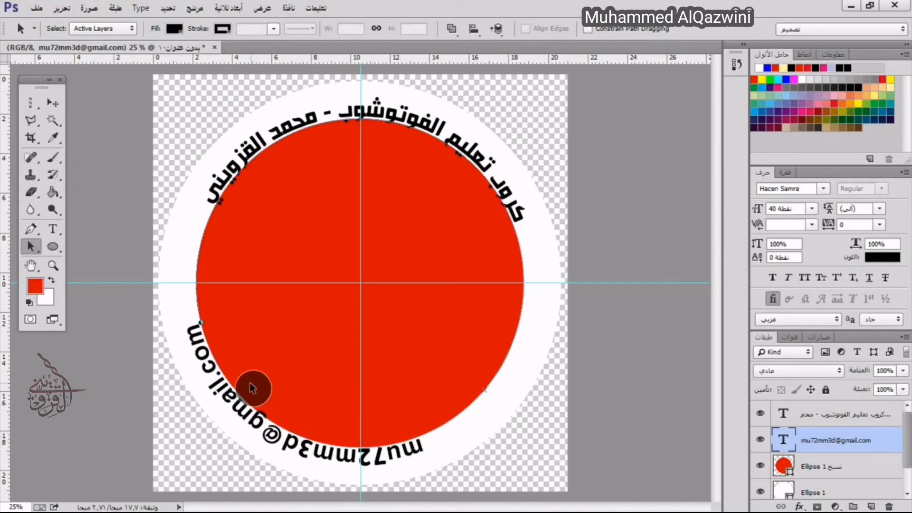
drag(240, 386, 358, 439)
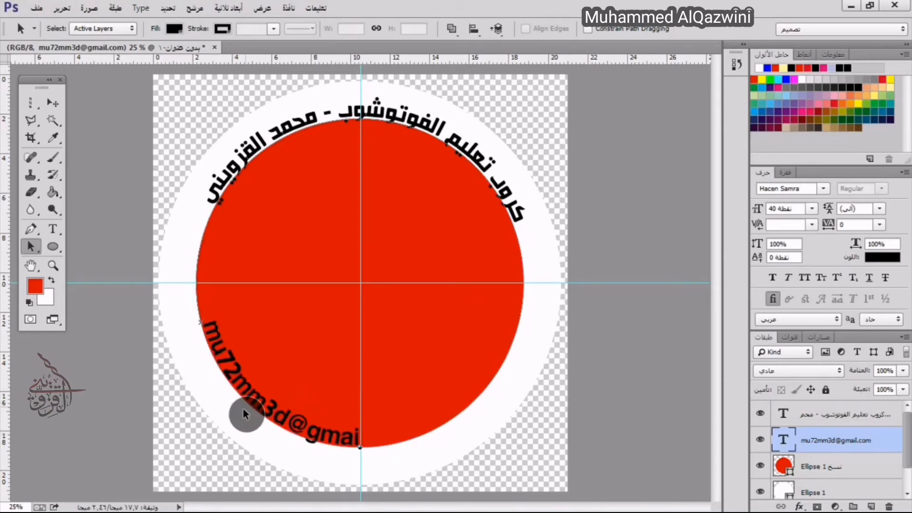
mouse_move(263, 408)
mouse_down()
mouse_move(279, 407)
mouse_move(268, 410)
mouse_up()
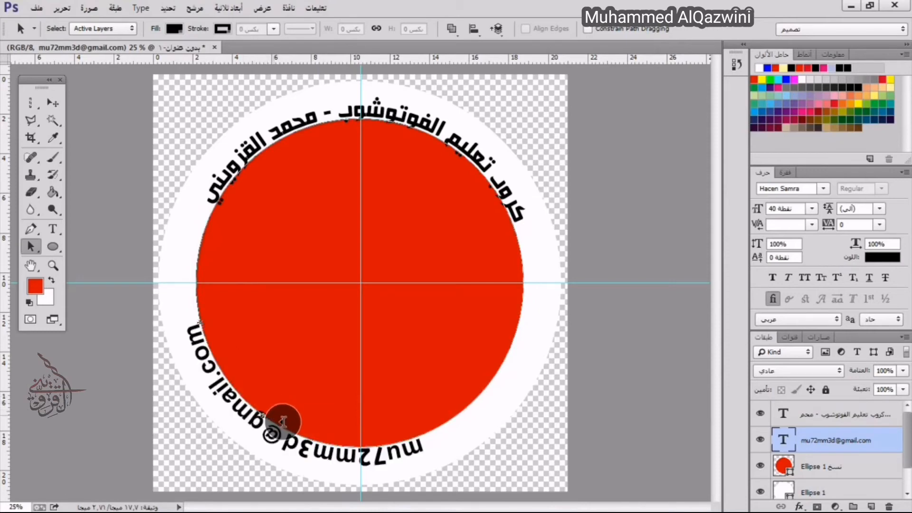
drag(467, 404, 474, 387)
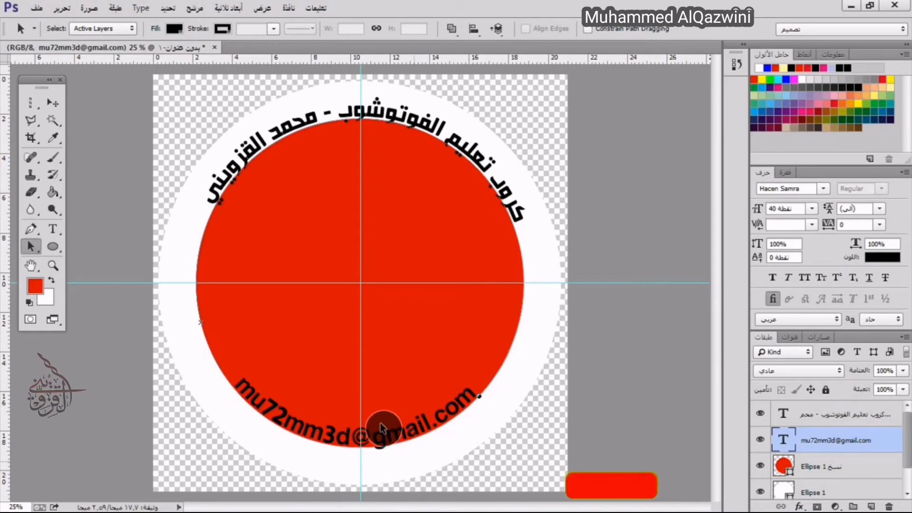
click(37, 269)
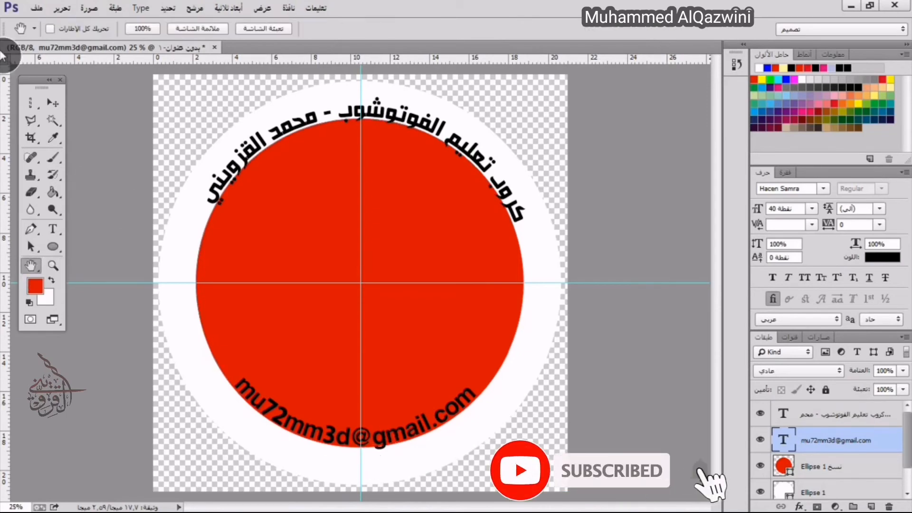
click(36, 7)
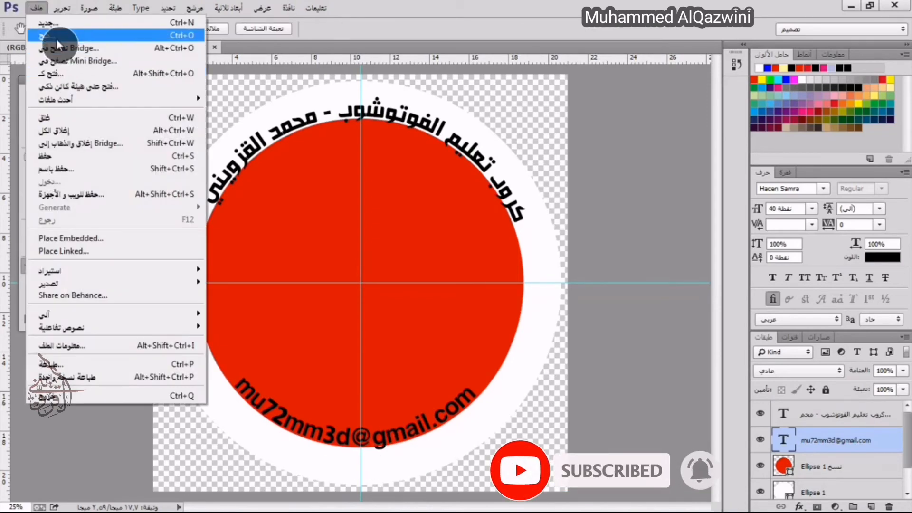
Take the calligraphy from 41241.psd, close that file unsaved, and paste it into the stamp as Layer 1
click(56, 38)
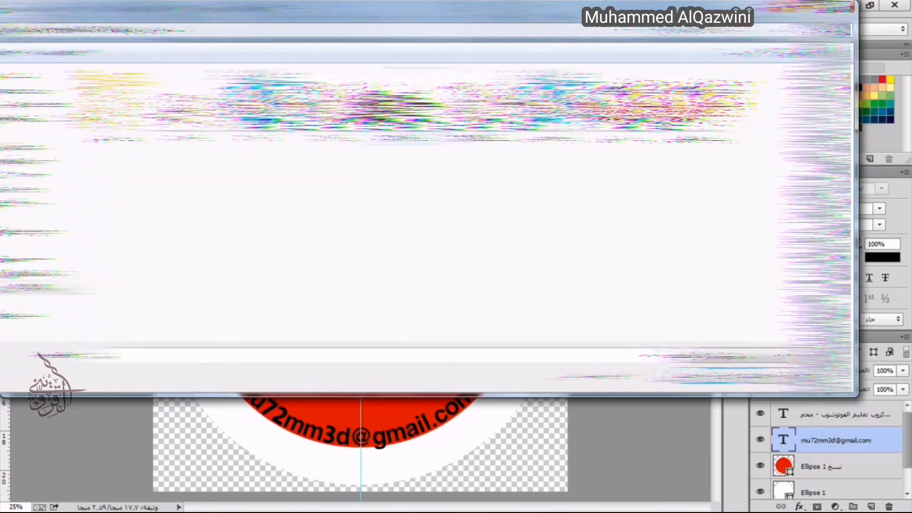
double_click(402, 103)
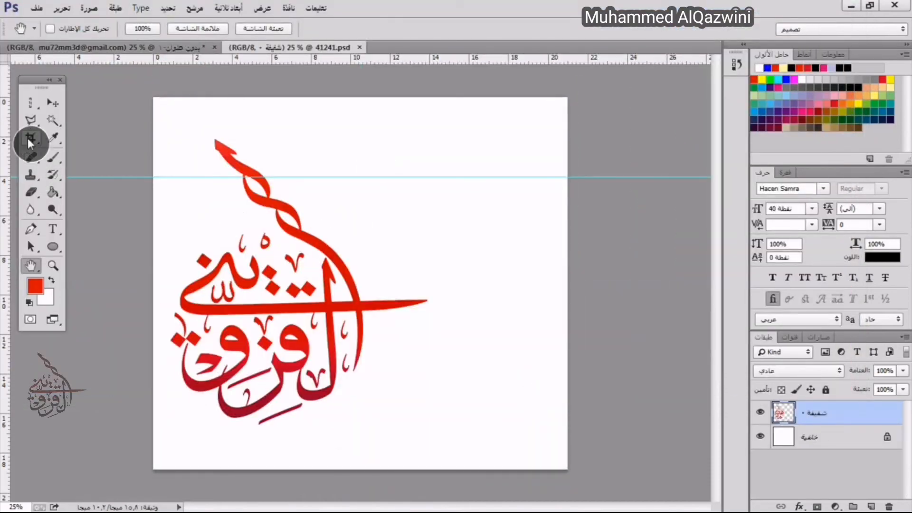
key(ctrl+a)
key(Delete)
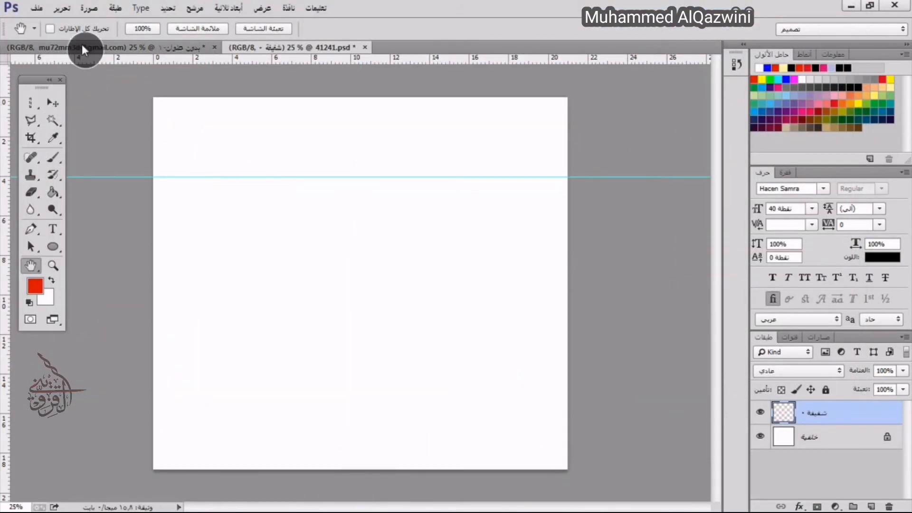
click(364, 48)
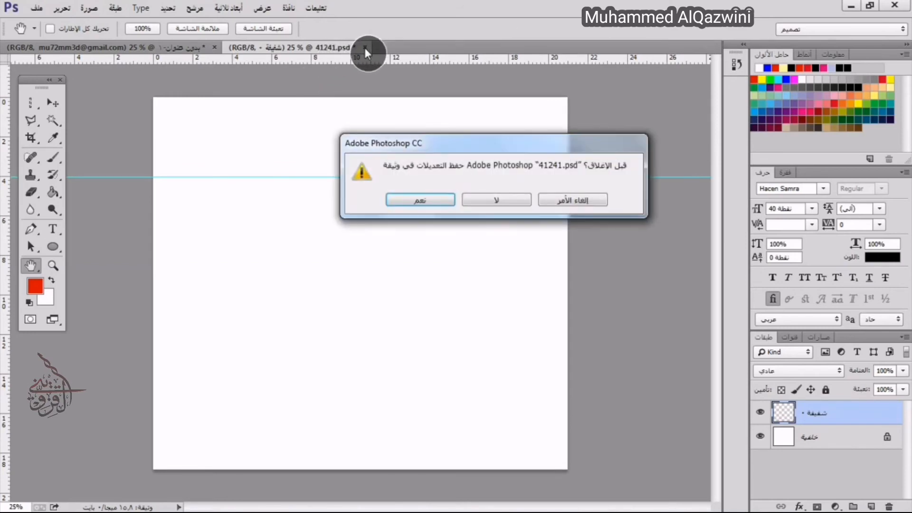
click(489, 204)
key(ctrl+v)
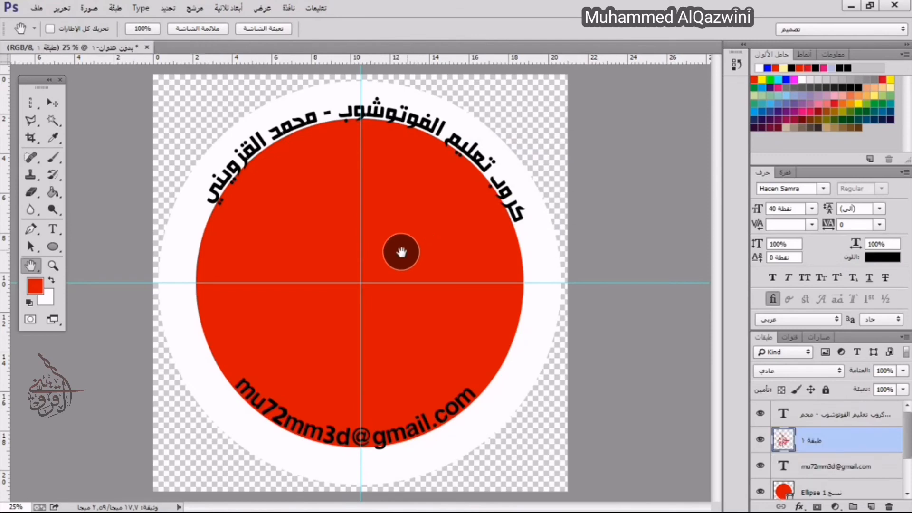
Shrink the calligraphy logo to about 73% and move it toward the stamp's centre
click(53, 103)
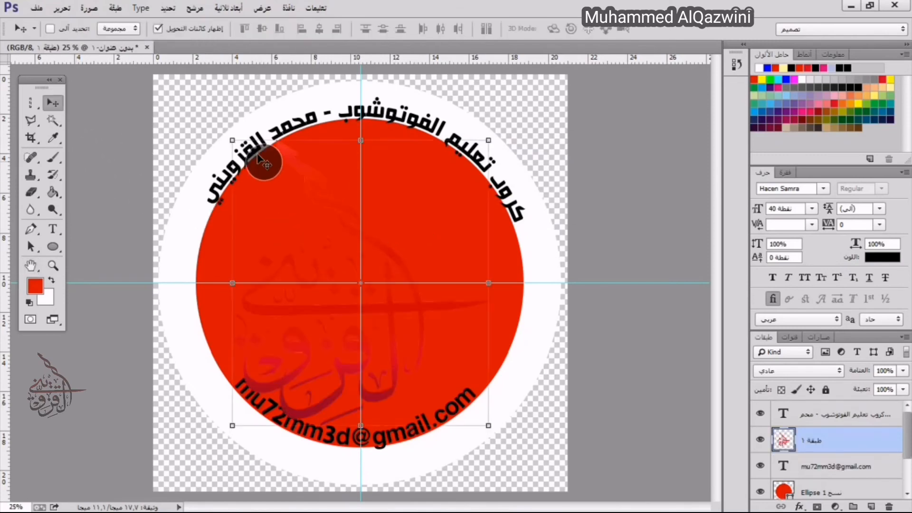
drag(233, 138, 267, 178)
drag(315, 311, 328, 304)
key(Return)
scroll(794, 434, down, 2)
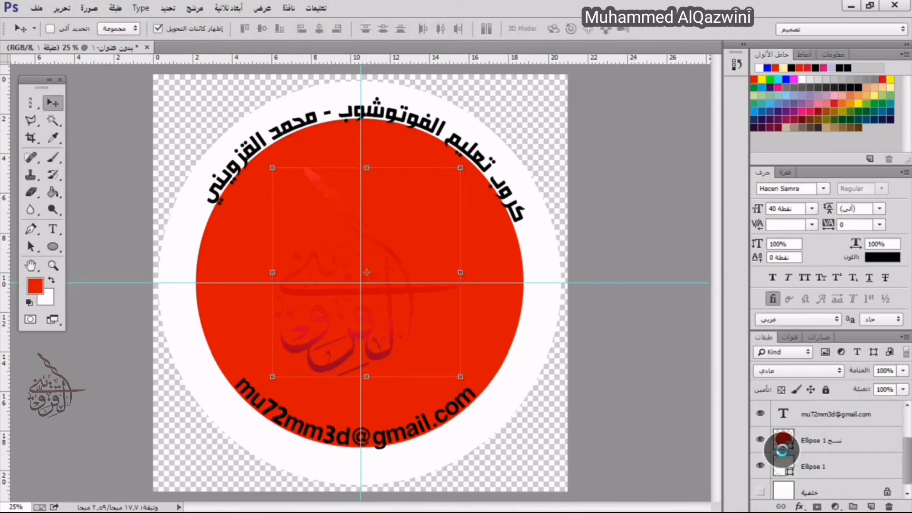
Hide the red circle, enlarge the logo slightly, then hide the white circle
click(760, 439)
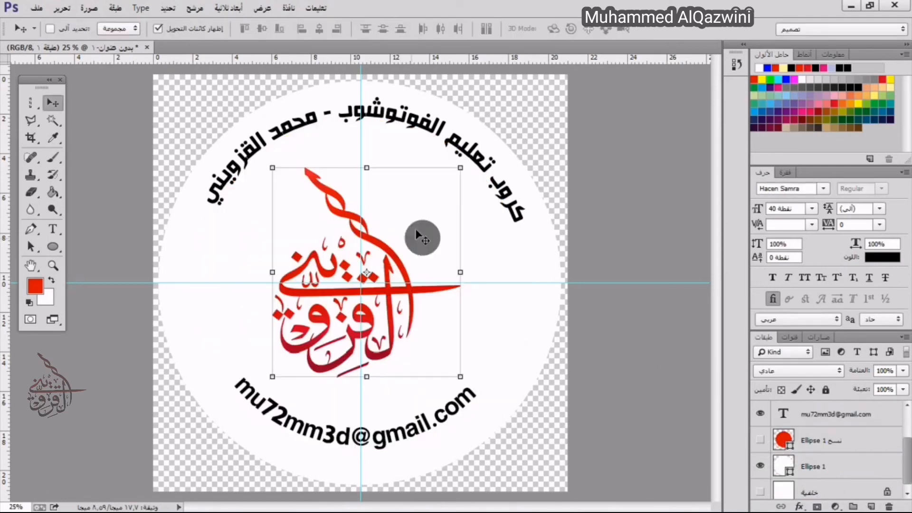
drag(461, 168, 467, 161)
key(Return)
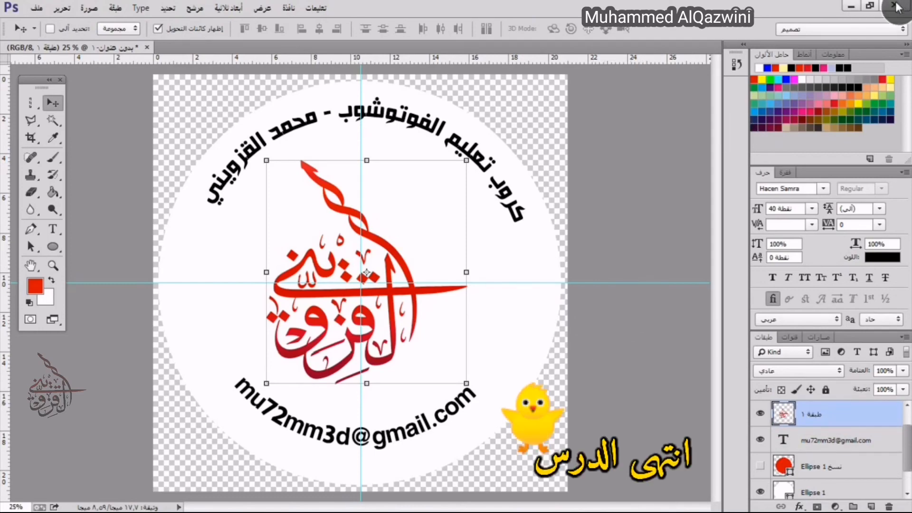
scroll(808, 470, down, 1)
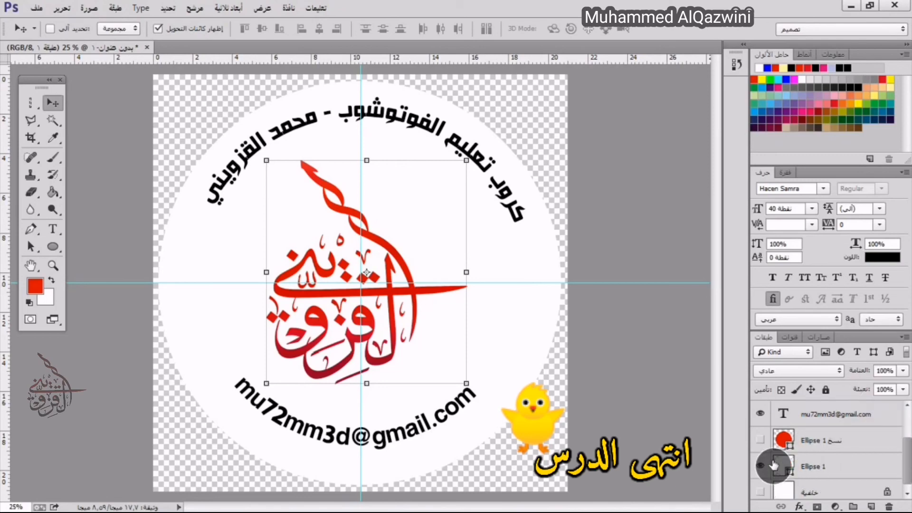
click(760, 468)
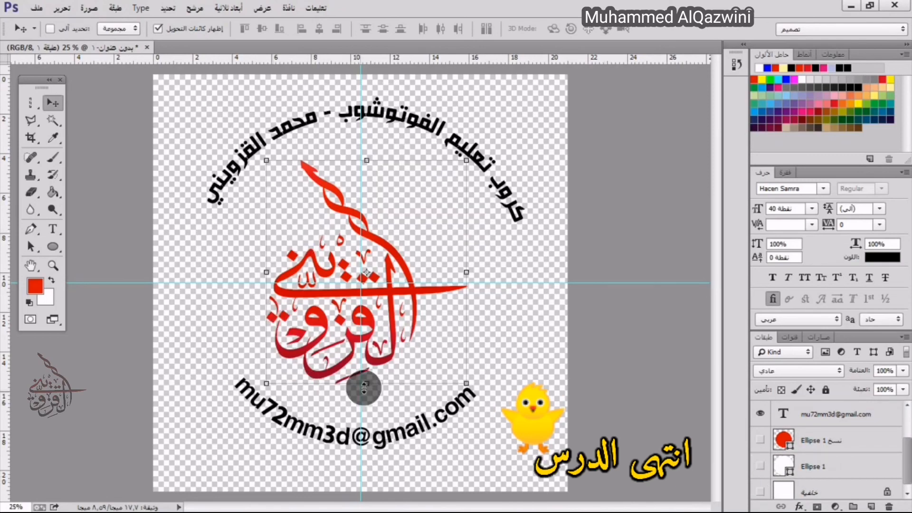